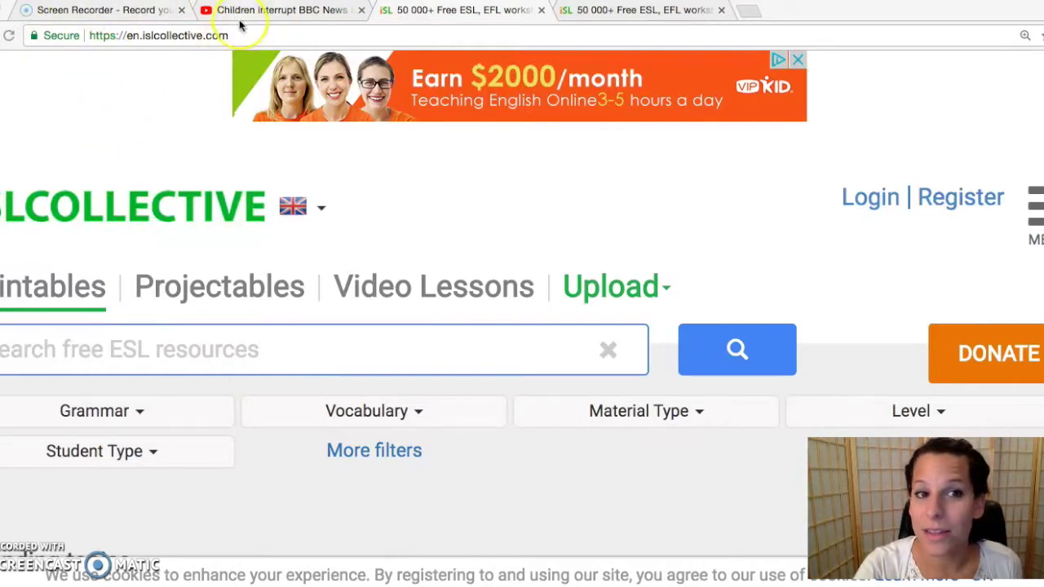
Step: Log in to the iSLCollective account with the saved credentials and open the page for creating a video lesson
{"action": "left_click", "coordinate": [871, 202]}
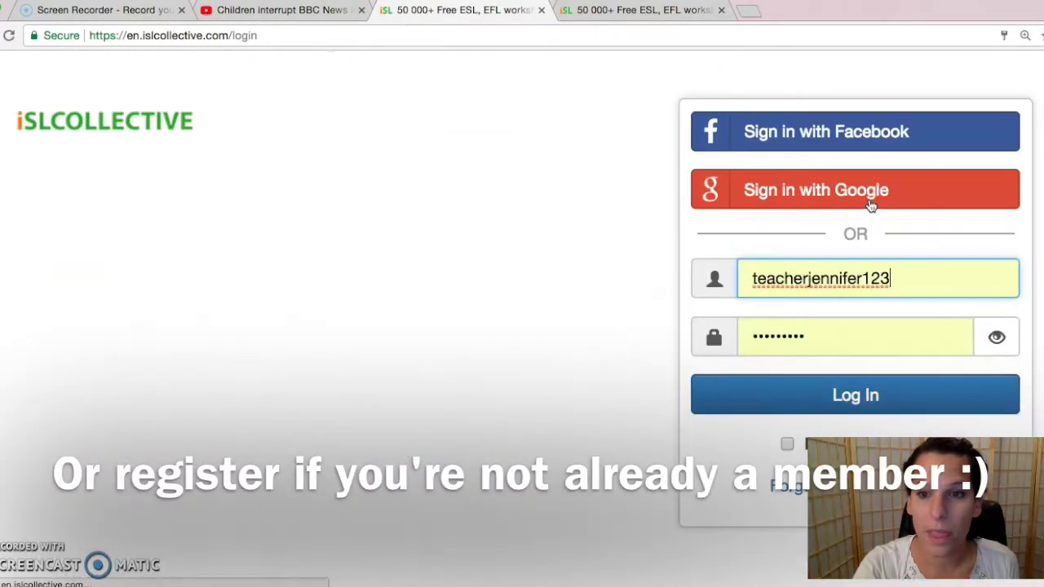
{"action": "left_click", "coordinate": [805, 401]}
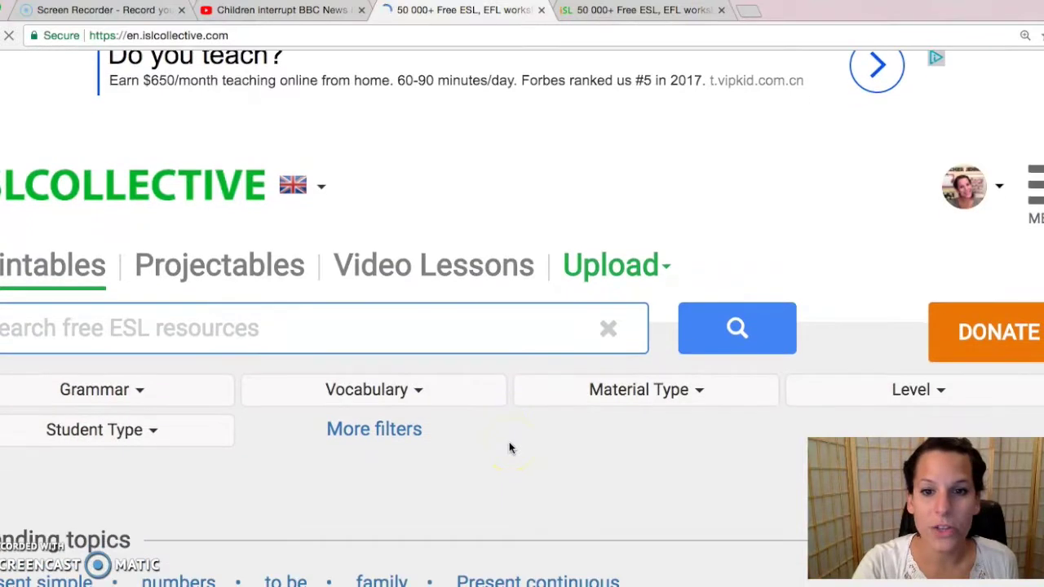
{"action": "left_click", "coordinate": [608, 275]}
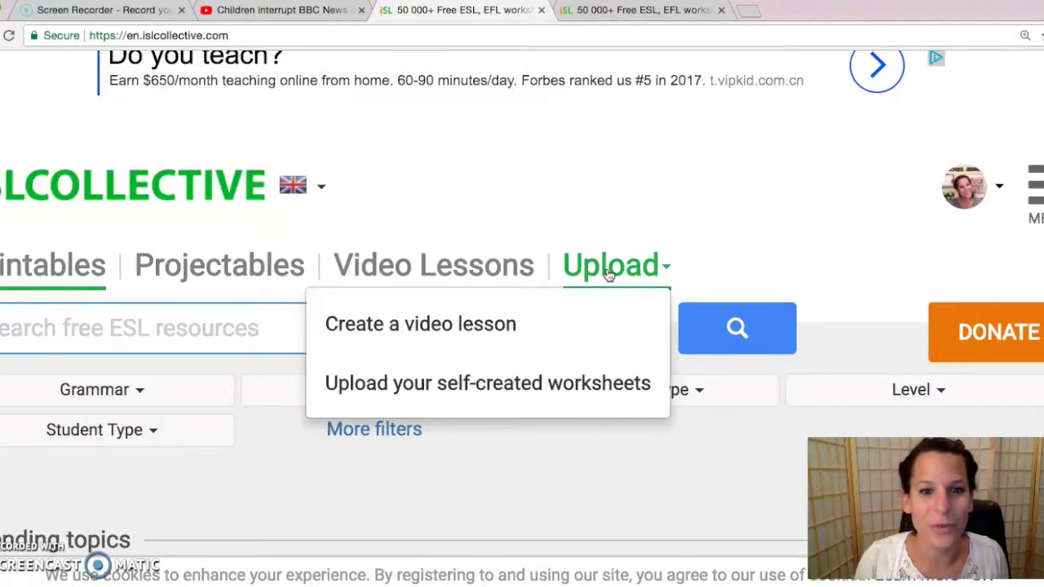
{"action": "left_click", "coordinate": [549, 293]}
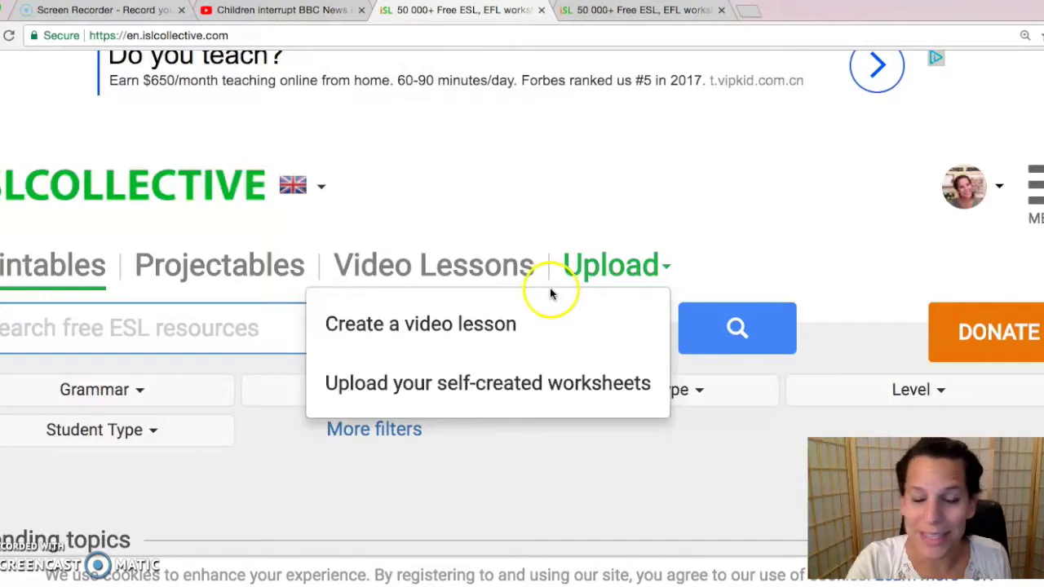
{"action": "left_click", "coordinate": [496, 323]}
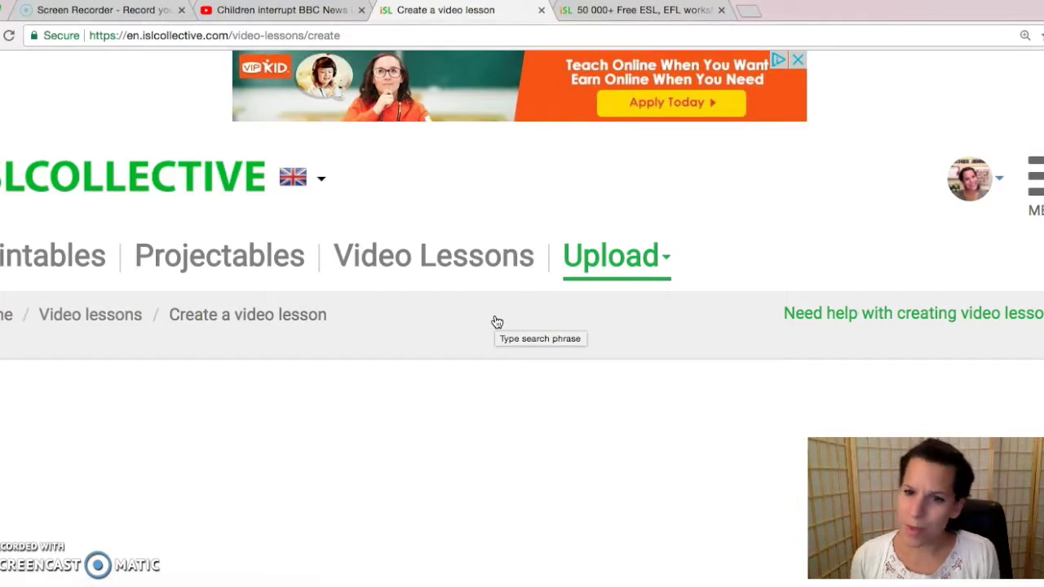
{"action": "scroll", "coordinate": [497, 322], "scroll_direction": "down", "scroll_amount": 1}
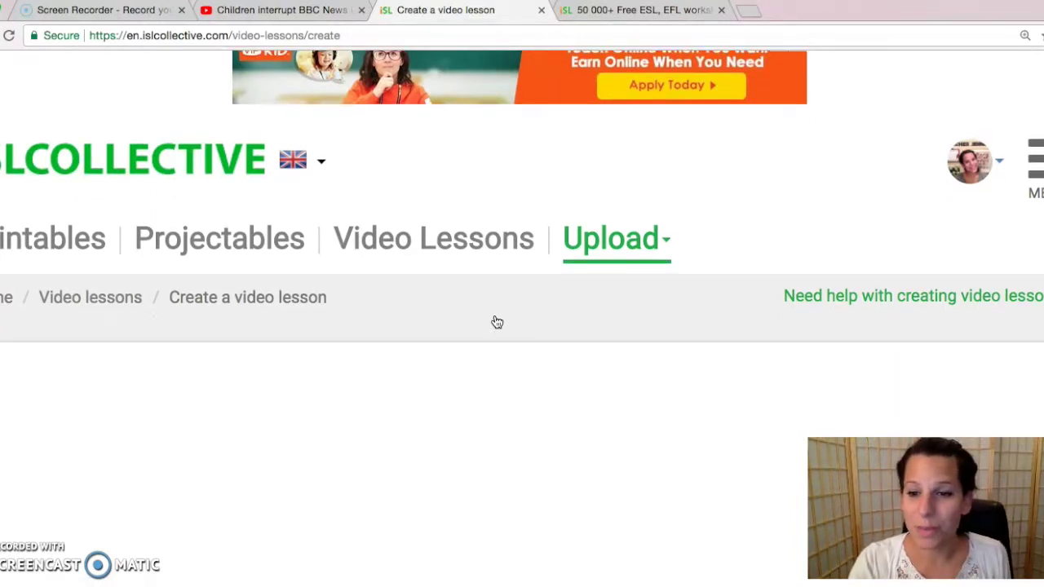
Step: Switch to YouTube and copy the share link of the video "Children interrupt BBC News interview - BBC News"
{"action": "left_click", "coordinate": [306, 14]}
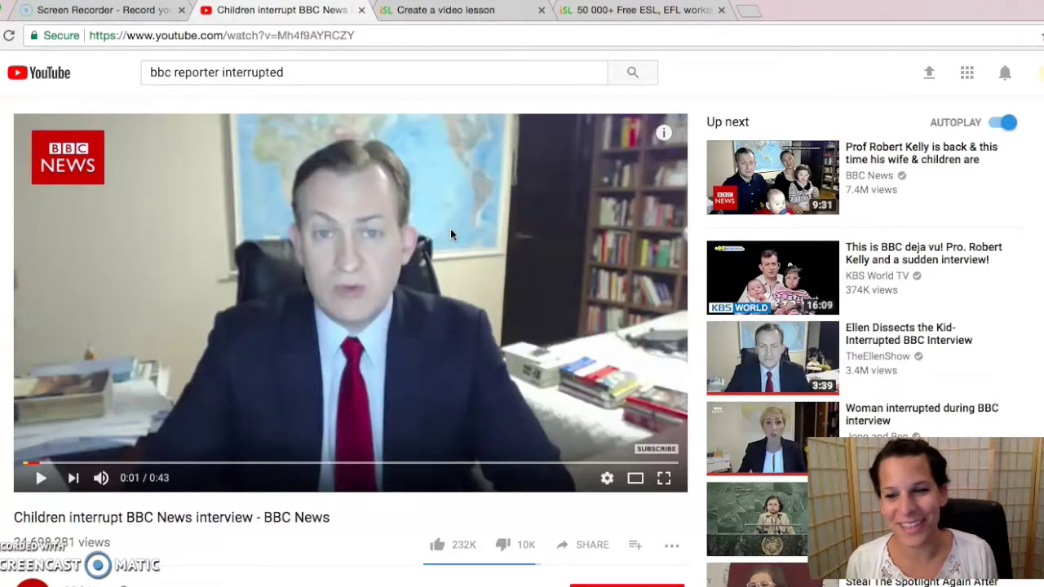
{"action": "scroll", "coordinate": [379, 243], "scroll_direction": "down", "scroll_amount": 1}
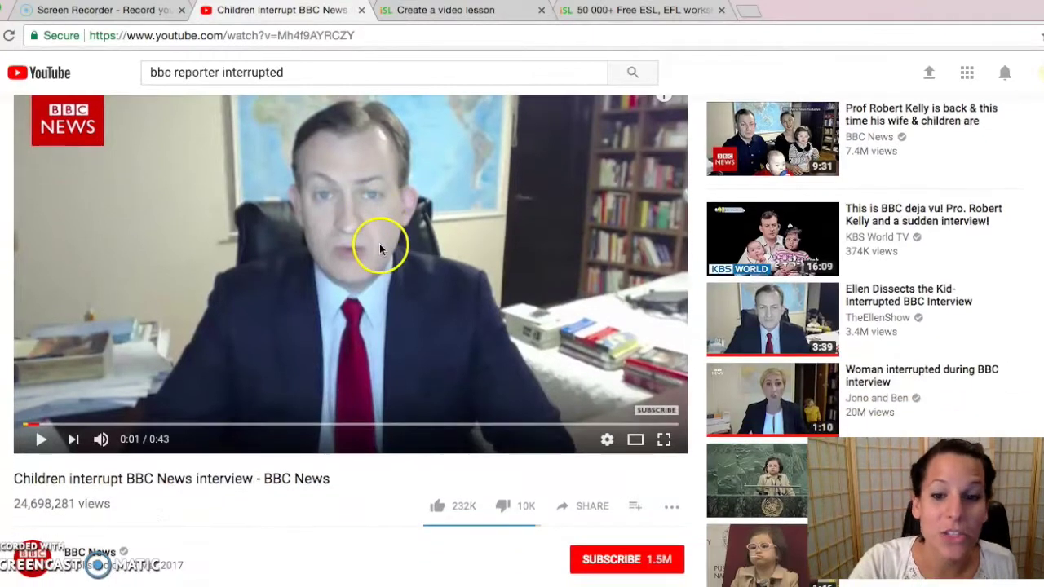
{"action": "left_click", "coordinate": [596, 511]}
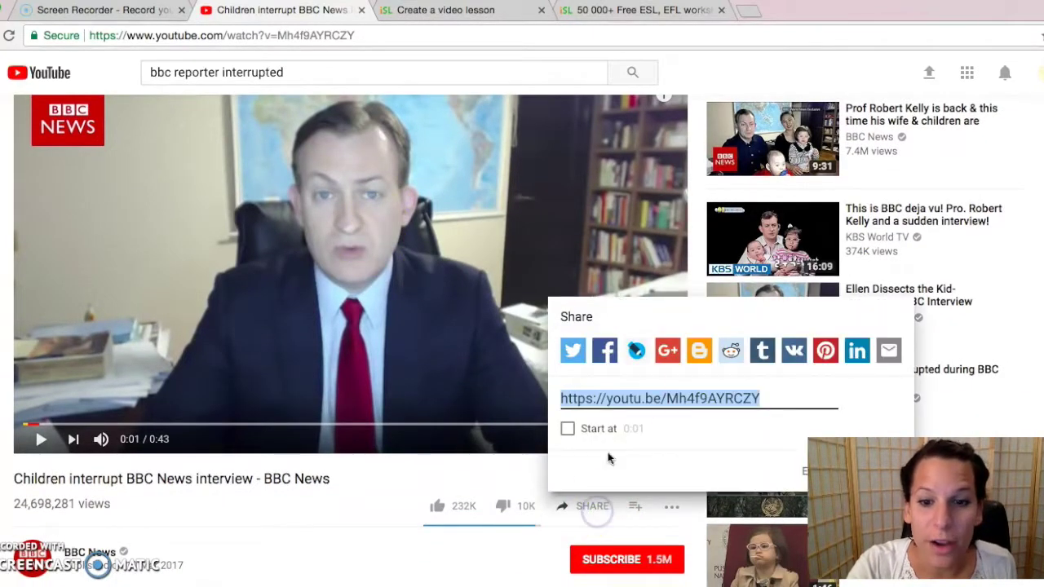
{"action": "left_click", "coordinate": [644, 397]}
{"action": "key", "text": "ctrl+c"}
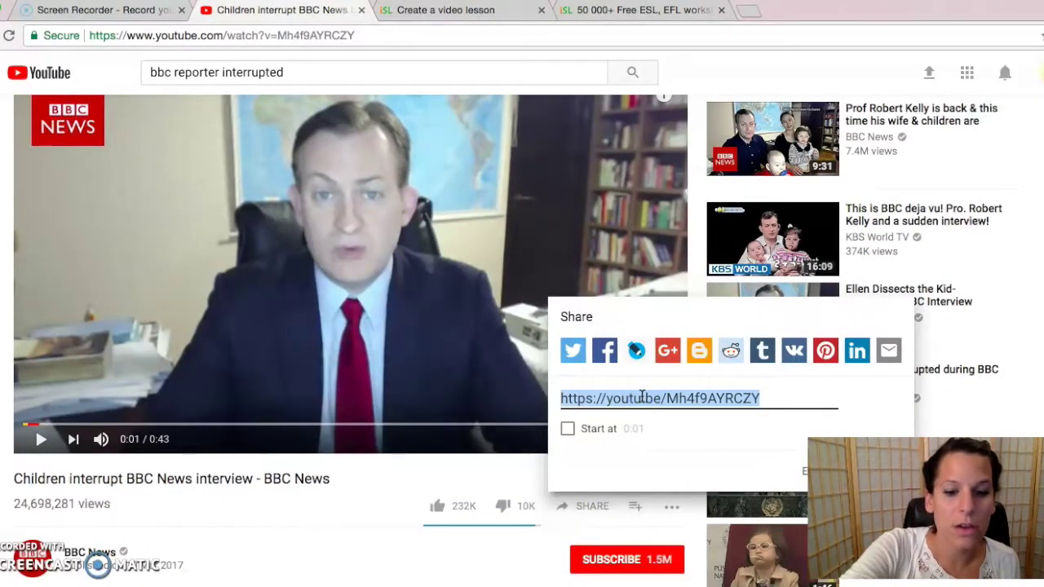
{"action": "left_click", "coordinate": [465, 9]}
{"action": "scroll", "coordinate": [468, 401], "scroll_direction": "down", "scroll_amount": 3}
{"action": "left_click", "coordinate": [389, 442]}
{"action": "key", "text": "ctrl+v"}
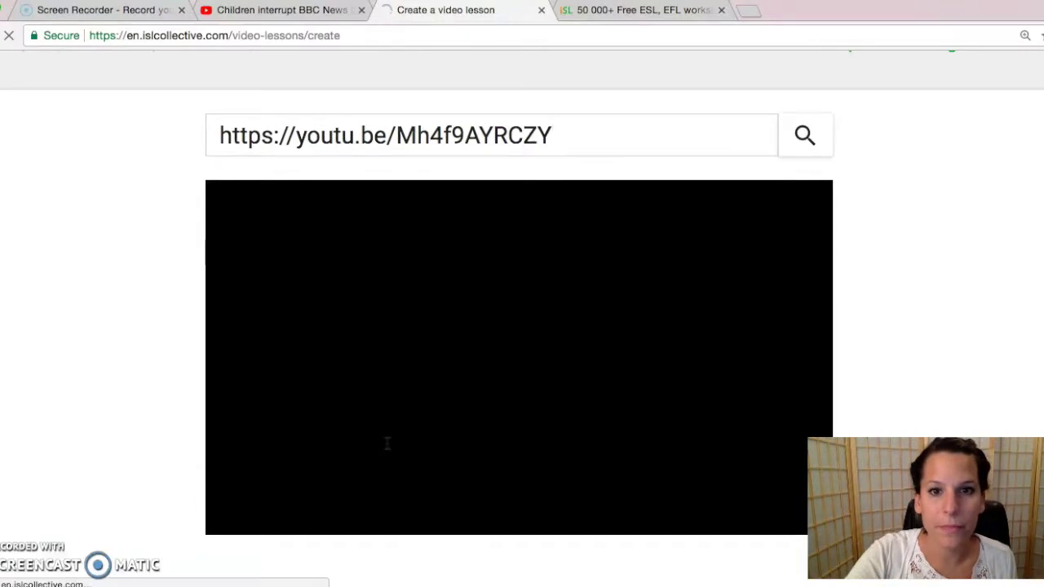
Step: Create a video lesson from the loaded BBC video and go through the introductory tutorial to the quiz editor
{"action": "scroll", "coordinate": [387, 442], "scroll_direction": "down", "scroll_amount": 3}
{"action": "scroll", "coordinate": [387, 442], "scroll_direction": "up", "scroll_amount": 3}
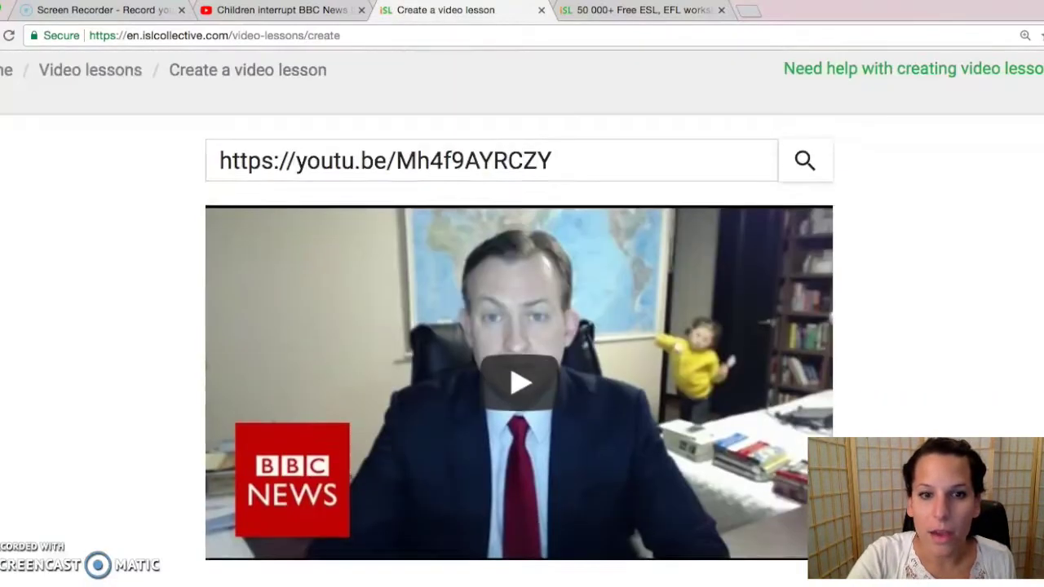
{"action": "scroll", "coordinate": [502, 377], "scroll_direction": "down", "scroll_amount": 2}
{"action": "scroll", "coordinate": [502, 378], "scroll_direction": "down", "scroll_amount": 2}
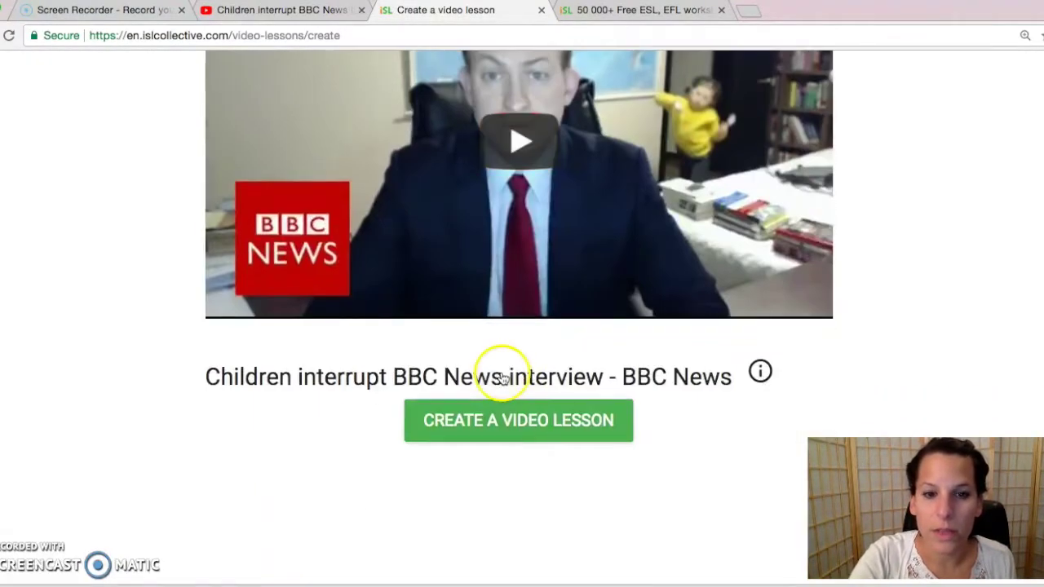
{"action": "left_click", "coordinate": [569, 438]}
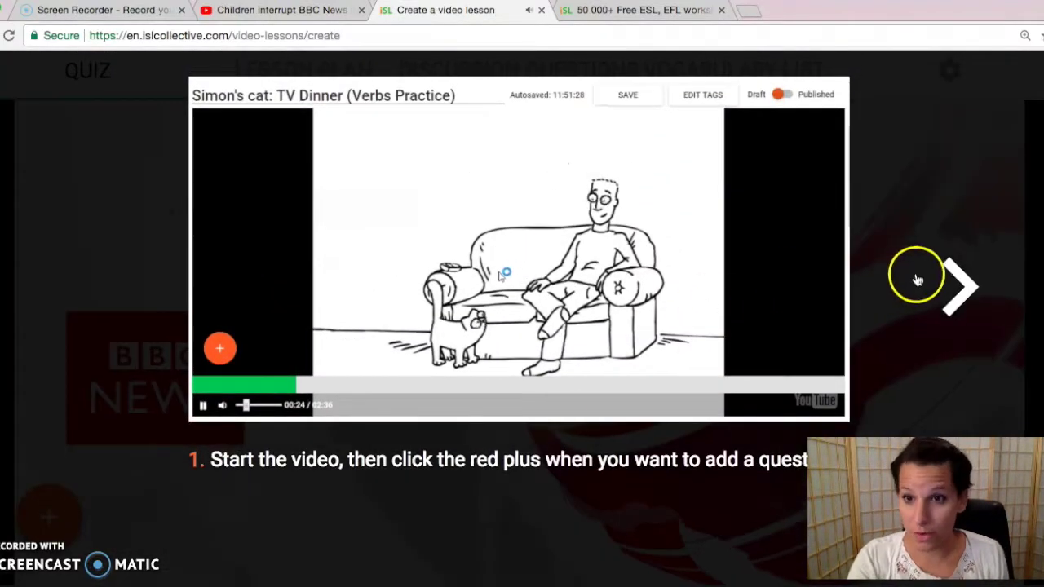
{"action": "left_click", "coordinate": [950, 283]}
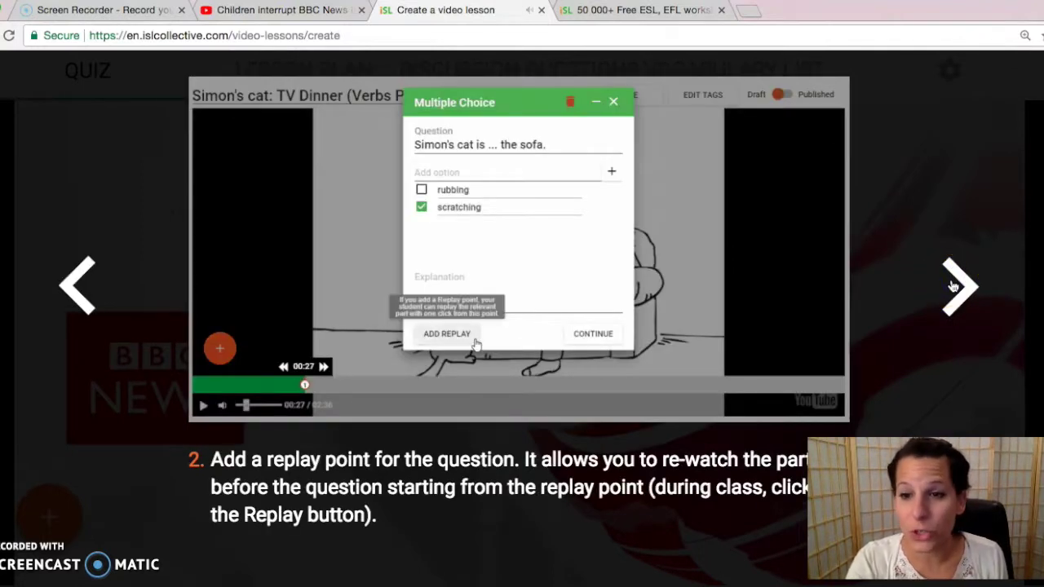
{"action": "left_click", "coordinate": [952, 285]}
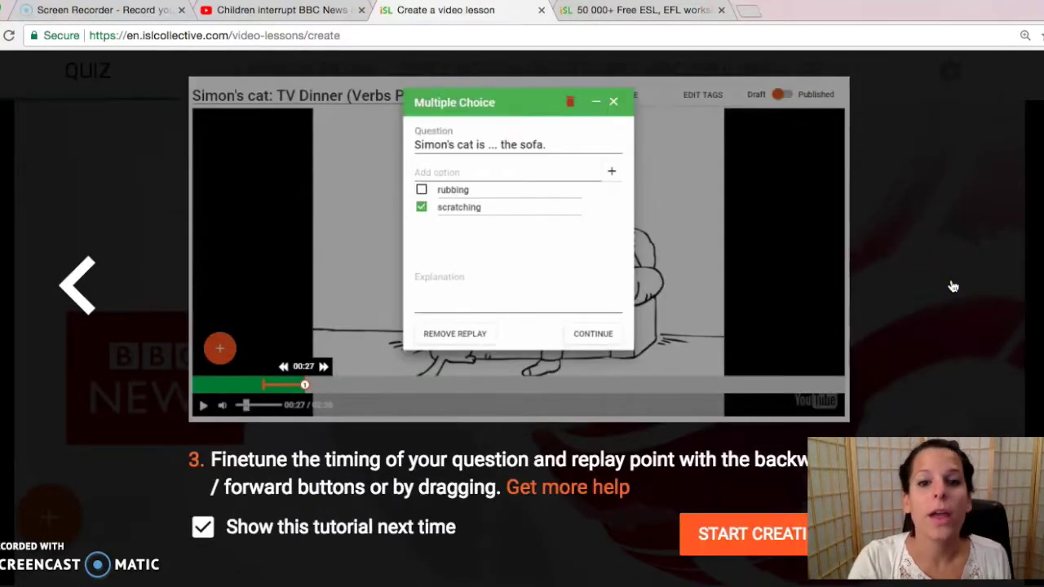
{"action": "left_click", "coordinate": [695, 541]}
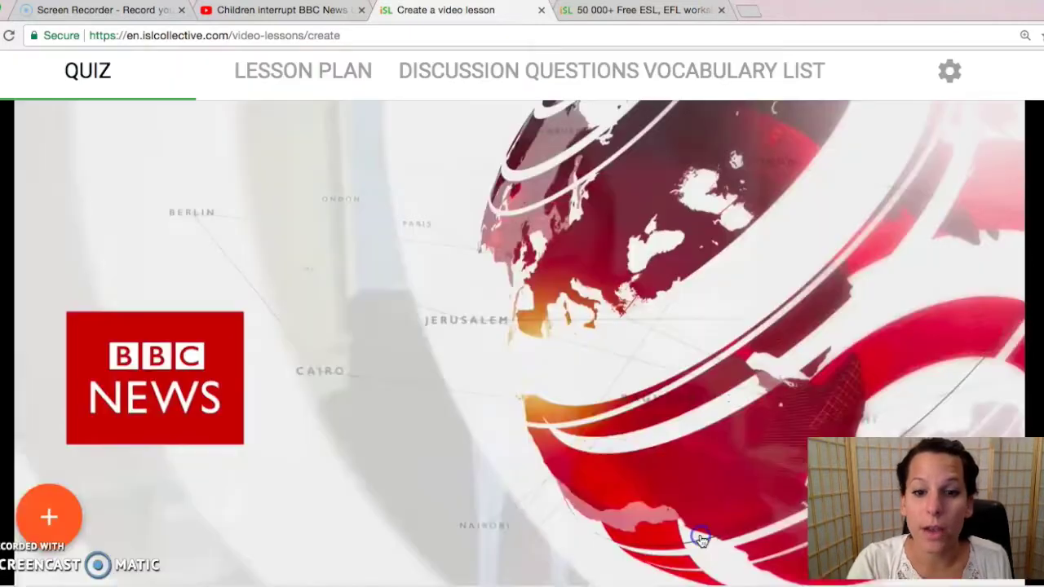
Step: Play the video, pause it at 00:03 and insert a gap-fill question at that point
{"action": "scroll", "coordinate": [493, 477], "scroll_direction": "down", "scroll_amount": 3}
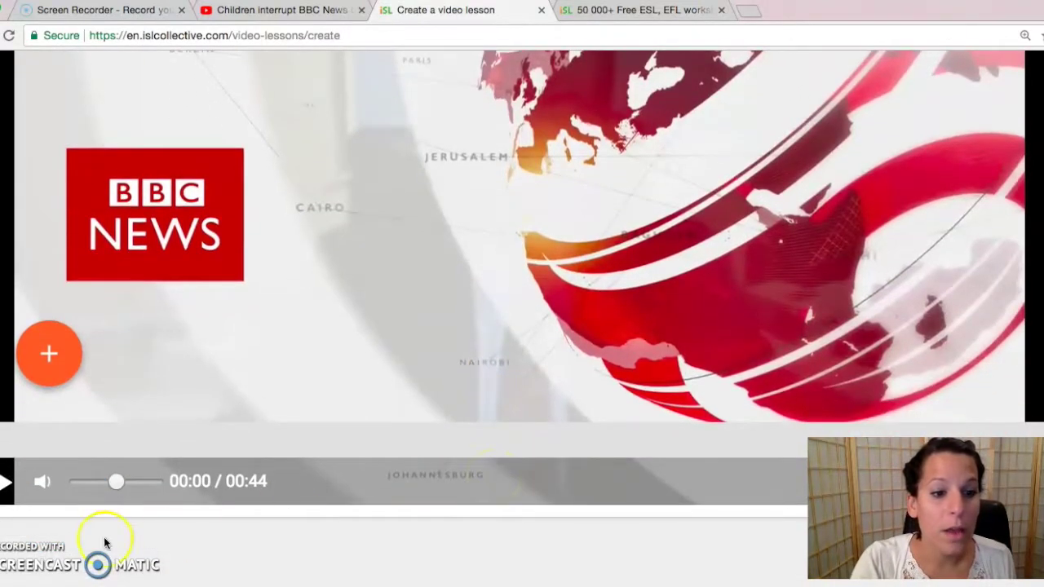
{"action": "left_click", "coordinate": [4, 486]}
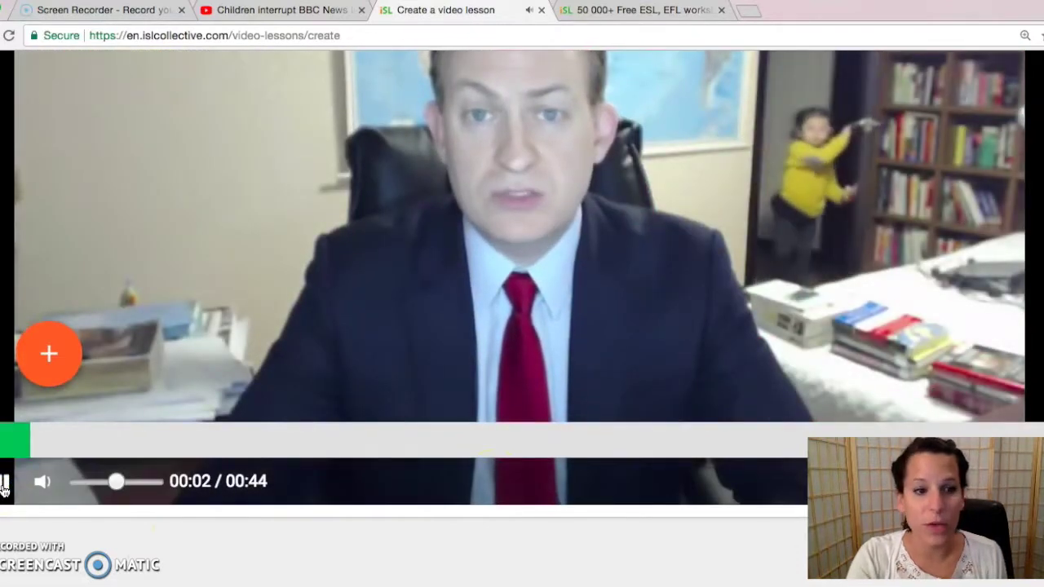
{"action": "left_click", "coordinate": [4, 486]}
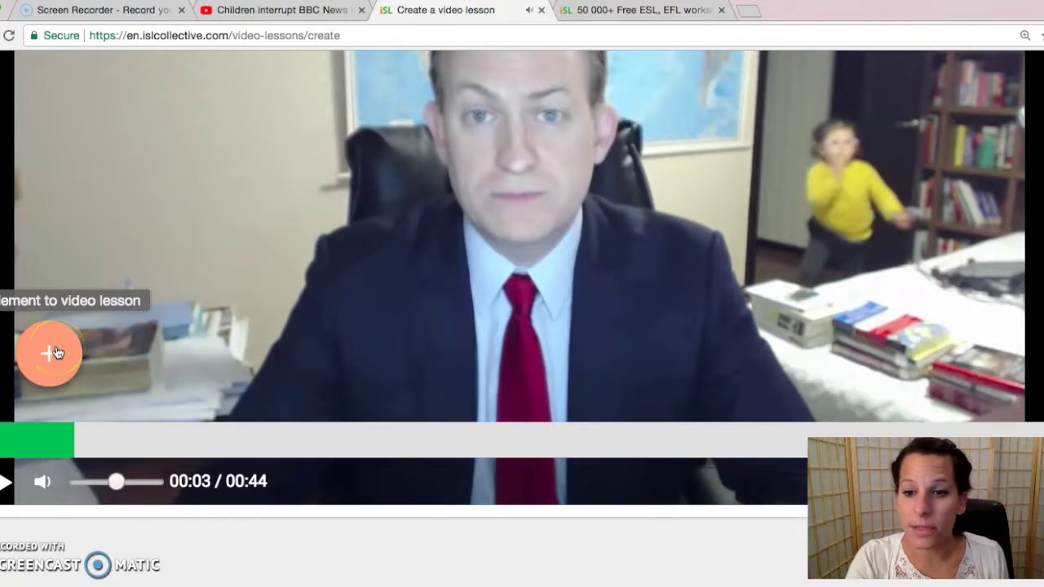
{"action": "left_click", "coordinate": [57, 352]}
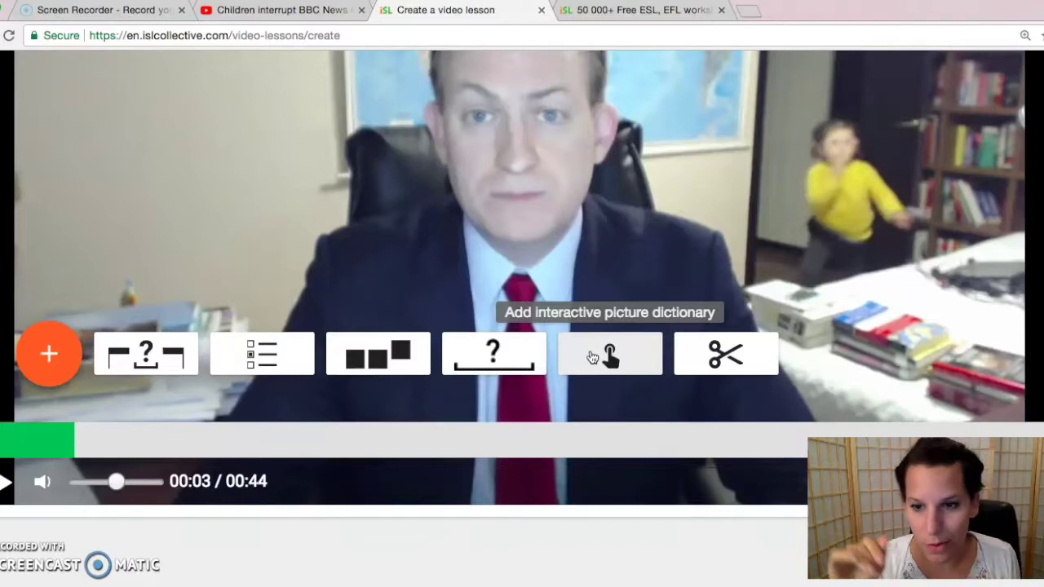
{"action": "left_click", "coordinate": [116, 357]}
{"action": "scroll", "coordinate": [367, 342], "scroll_direction": "down", "scroll_amount": 1}
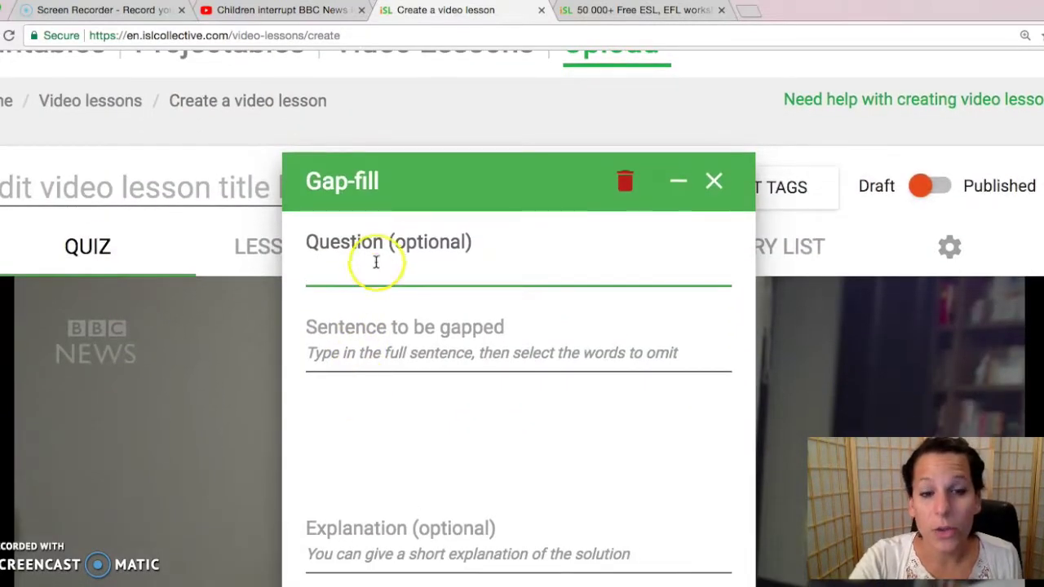
Step: Enter the gap-fill question "What did the girl do?" and the sentence to be gapped, "The girl opened the door."
{"action": "type", "text": "What did the girl do?"}
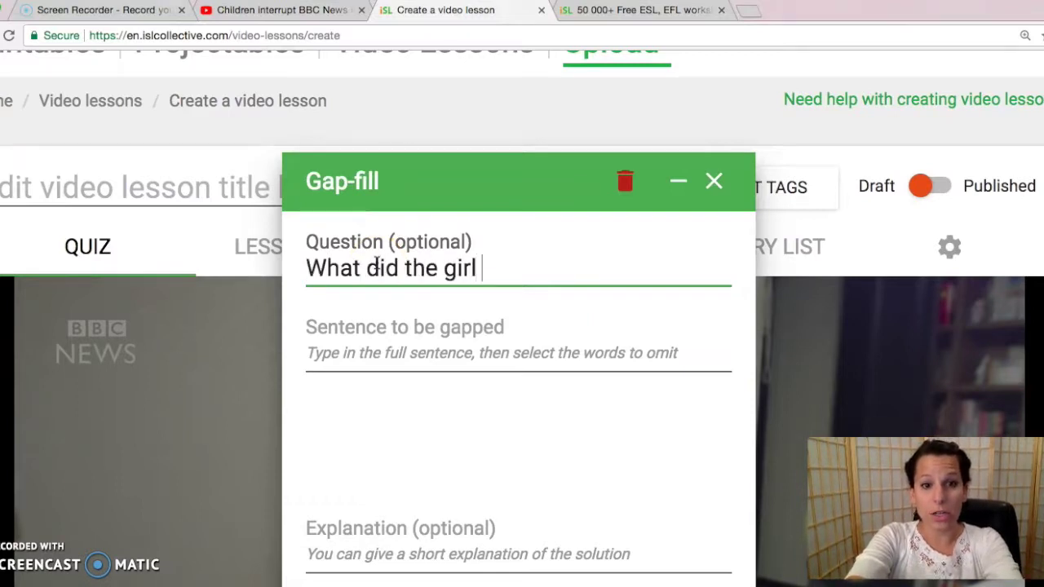
{"action": "left_click", "coordinate": [350, 361]}
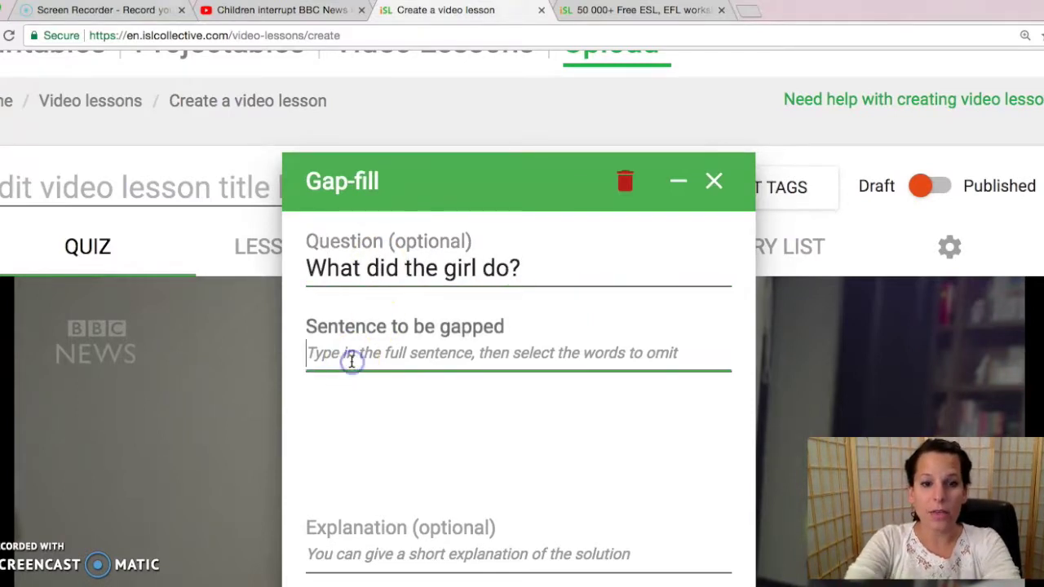
{"action": "type", "text": "The girl opened"}
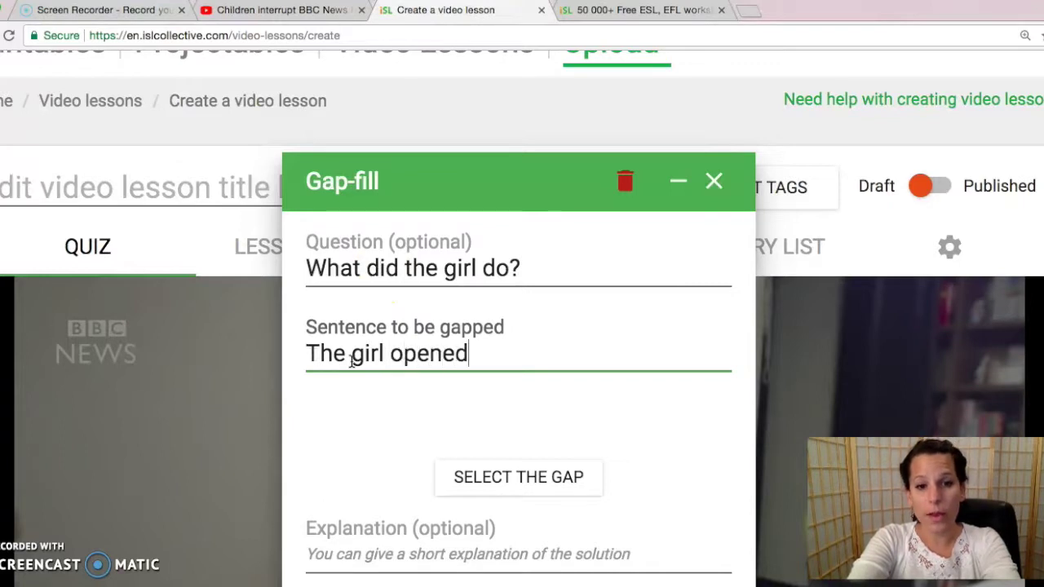
{"action": "type", "text": " the door."}
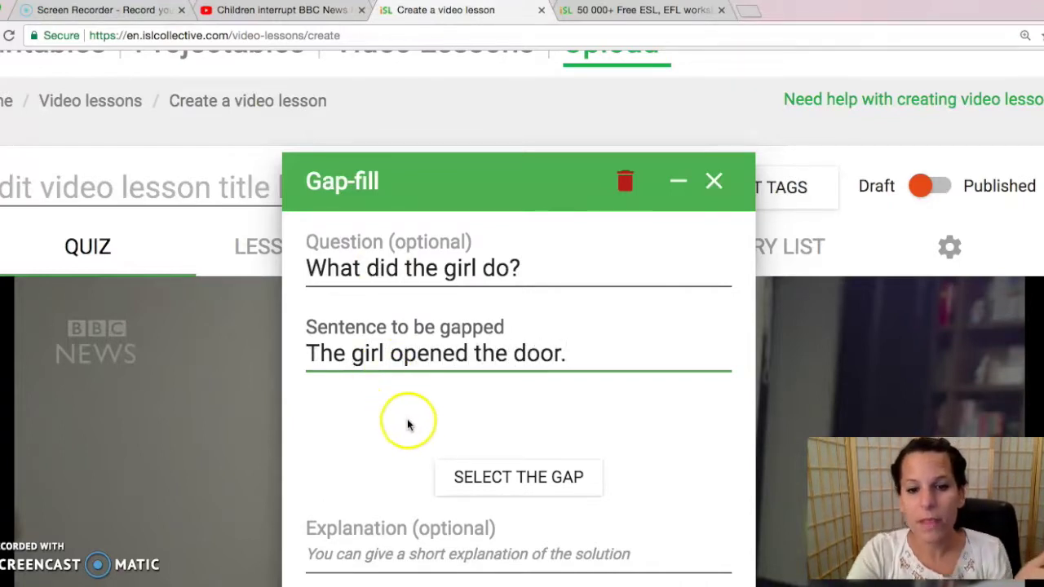
Step: Make "door." the gap in the sentence, finish the gap-fill question and continue the video
{"action": "left_click", "coordinate": [468, 476]}
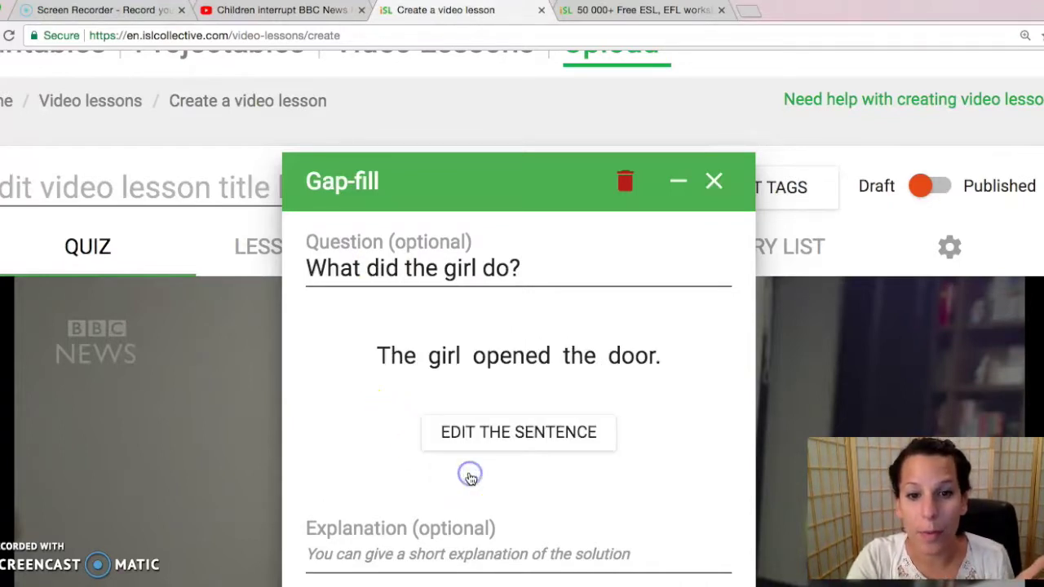
{"action": "left_click", "coordinate": [618, 361]}
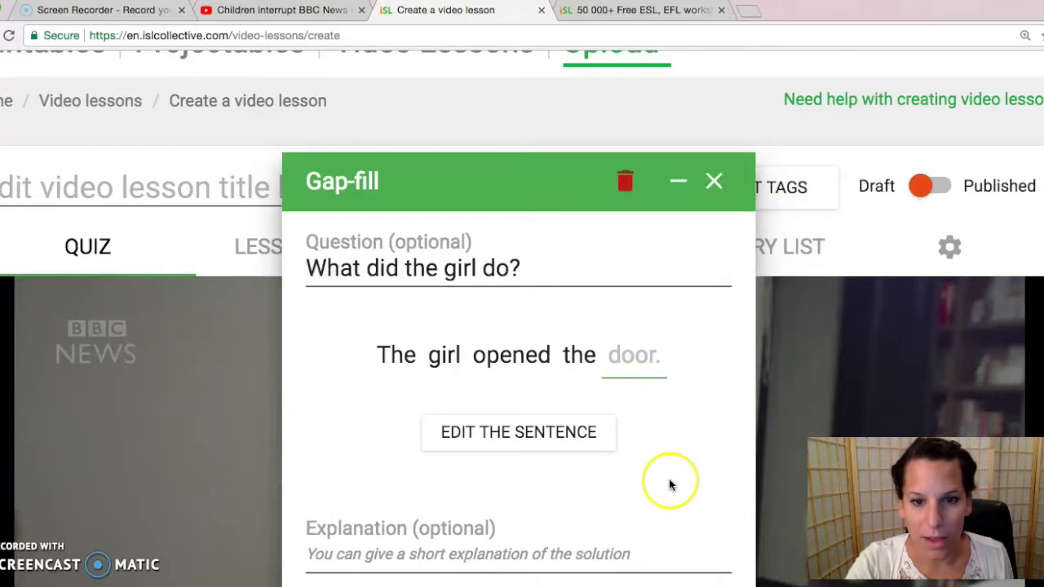
{"action": "scroll", "coordinate": [669, 485], "scroll_direction": "down", "scroll_amount": 1}
{"action": "scroll", "coordinate": [668, 485], "scroll_direction": "down", "scroll_amount": 1}
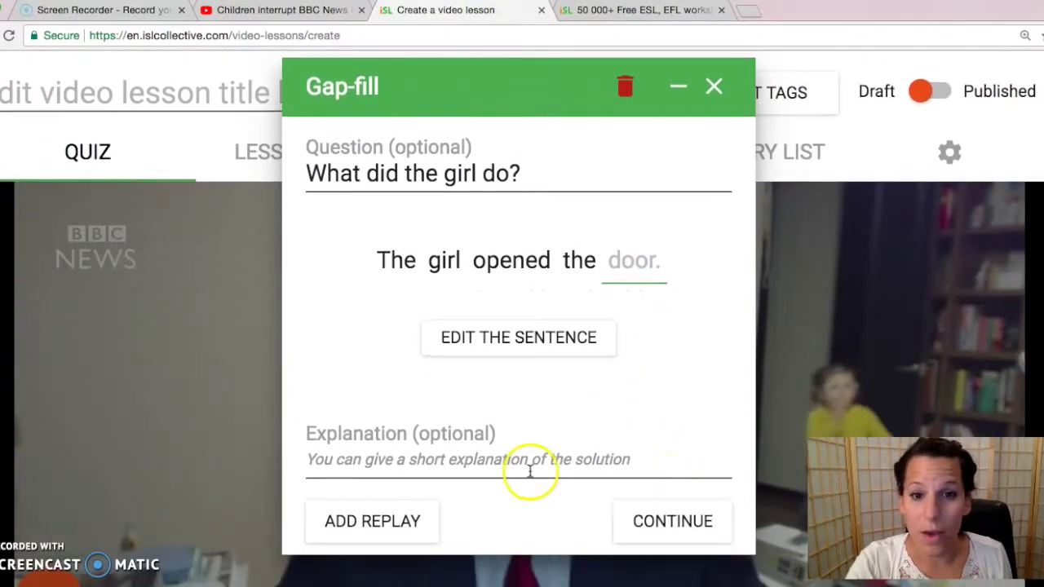
{"action": "left_click", "coordinate": [652, 519]}
Step: Insert a multiple-choice question at 00:09 of the video, asking "What is the girl holding in her hand?"
{"action": "scroll", "coordinate": [527, 471], "scroll_direction": "down", "scroll_amount": 1}
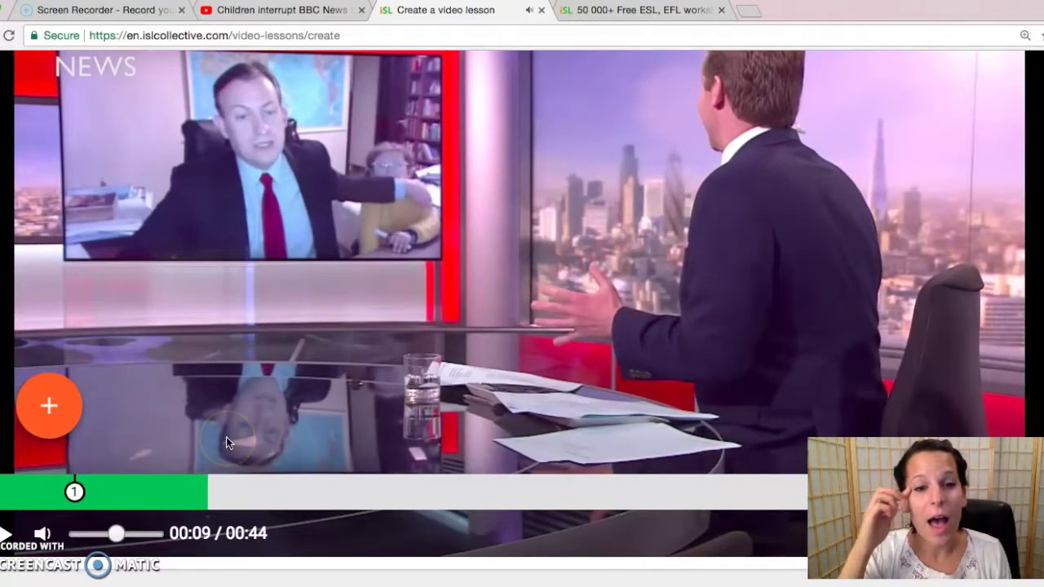
{"action": "left_click", "coordinate": [54, 407]}
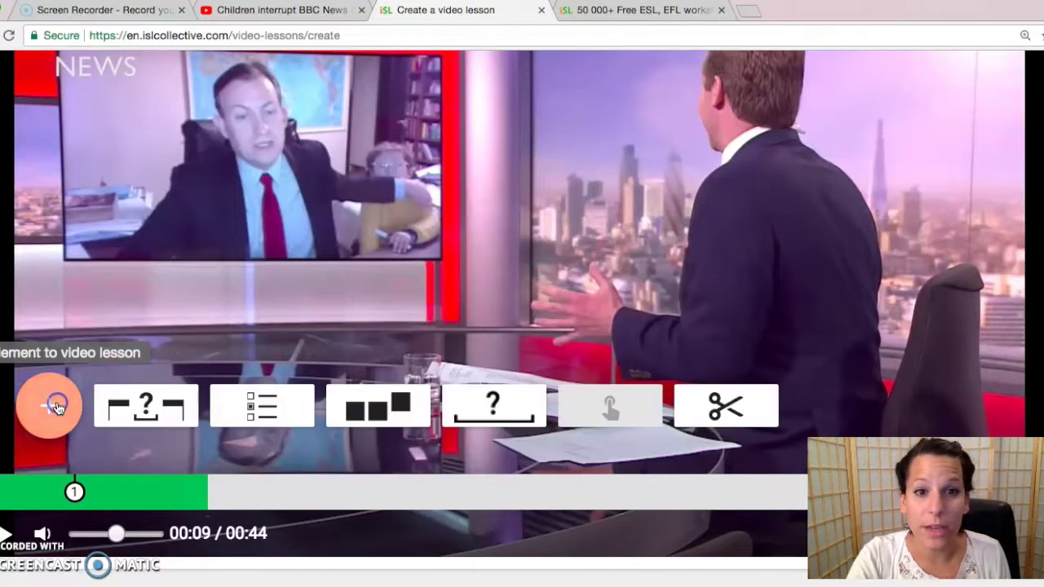
{"action": "left_click", "coordinate": [242, 403]}
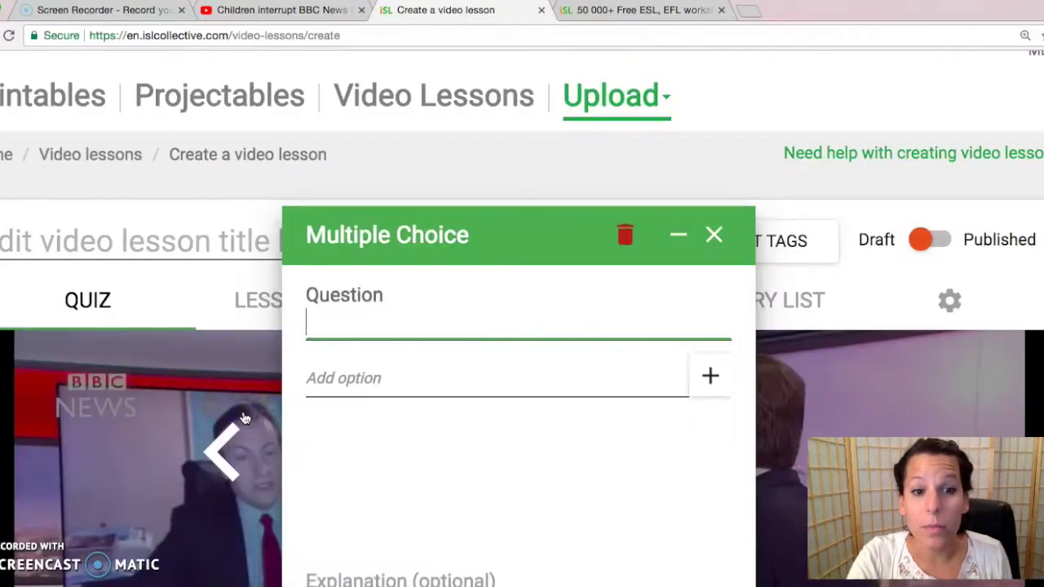
{"action": "type", "text": "What is the girl holding in her hand?"}
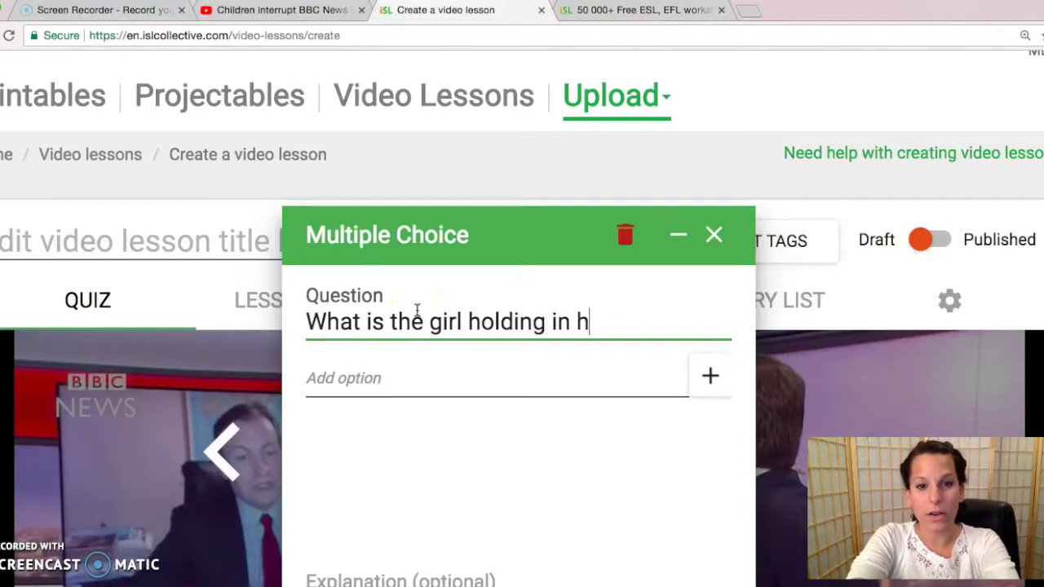
Step: Add the answer options "glasses", "a toothbrush" and "a lamp" to the multiple-choice question
{"action": "left_click", "coordinate": [338, 373]}
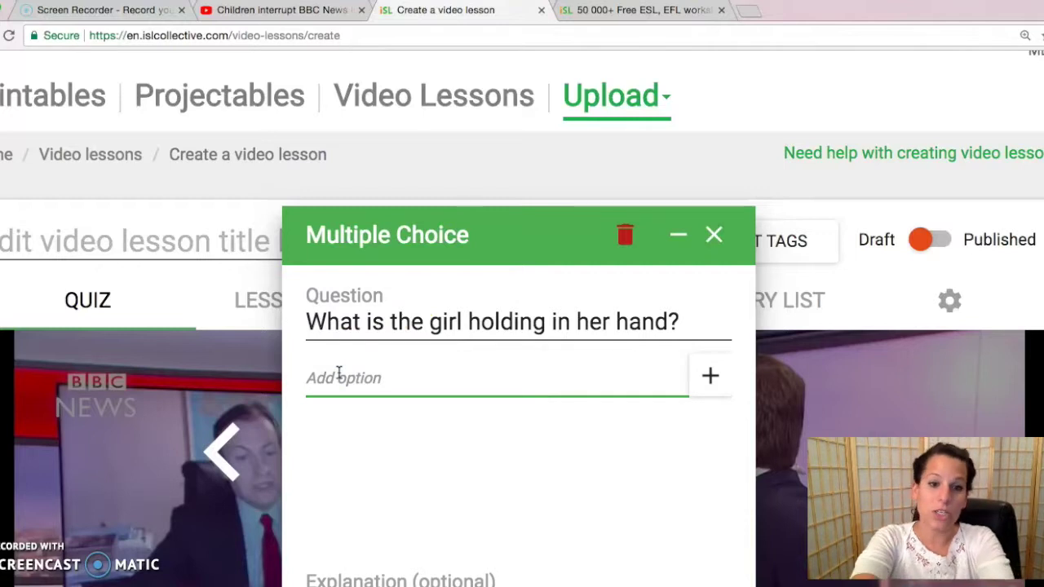
{"action": "type", "text": "glasses"}
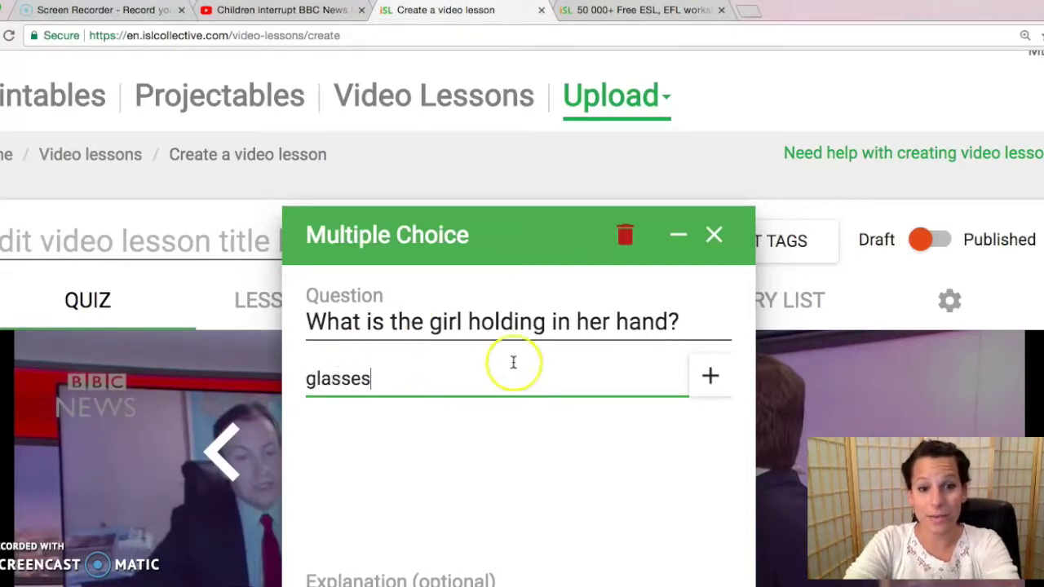
{"action": "left_click", "coordinate": [709, 378]}
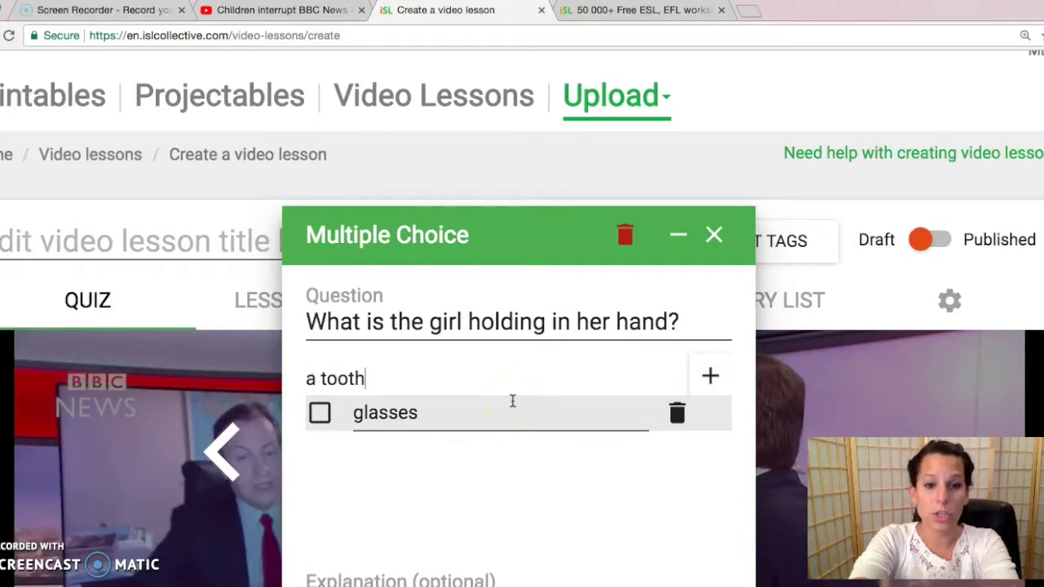
{"action": "left_click", "coordinate": [706, 375]}
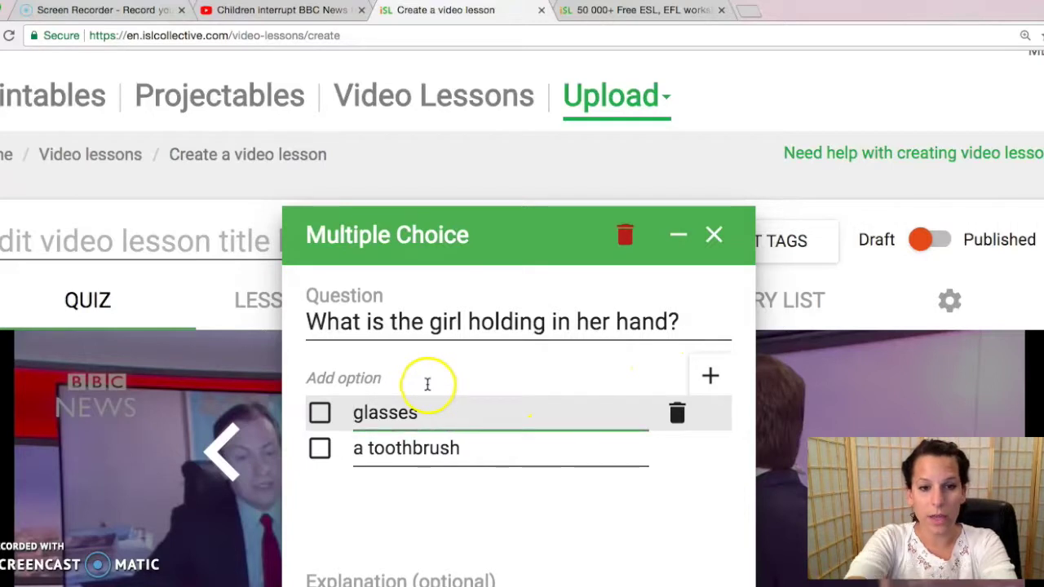
{"action": "left_click", "coordinate": [357, 368]}
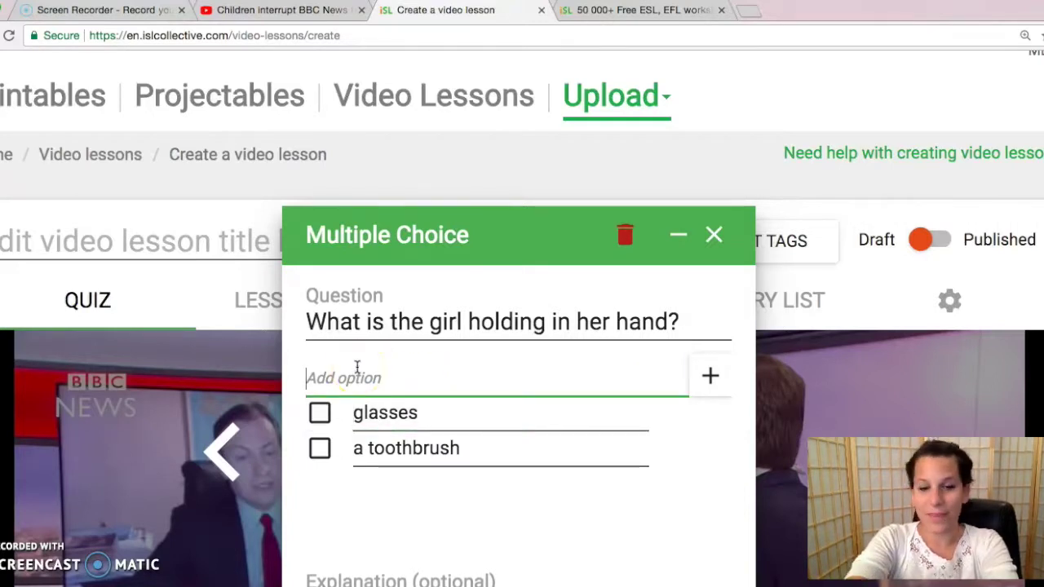
{"action": "type", "text": "a "}
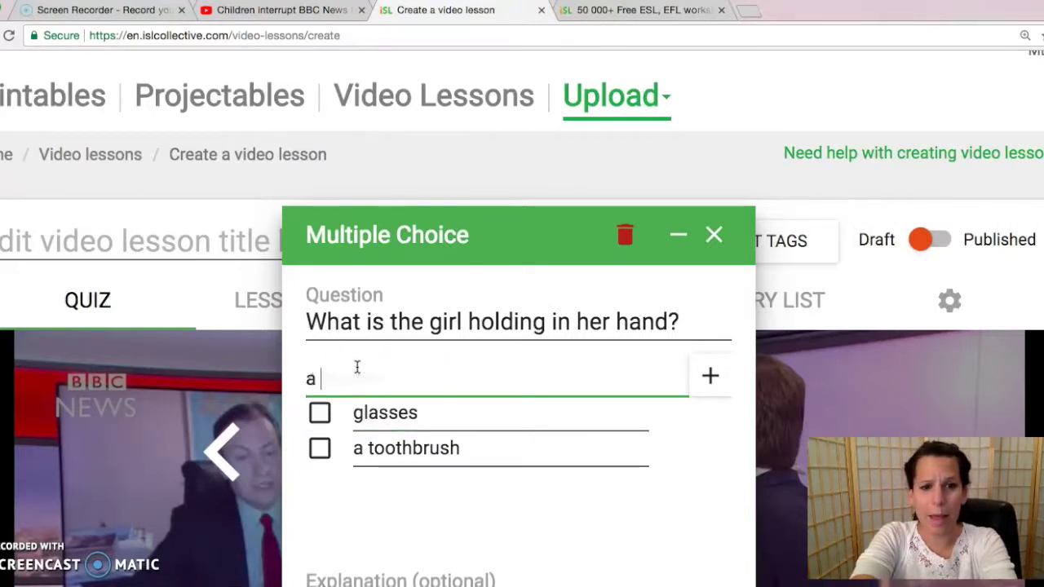
{"action": "type", "text": "lamp"}
{"action": "left_click", "coordinate": [701, 377]}
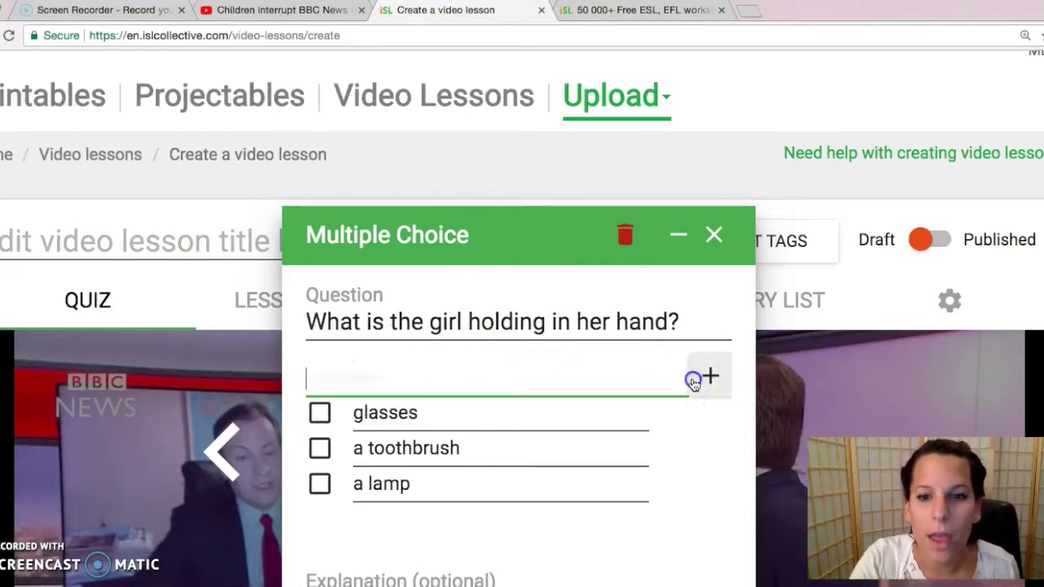
Step: Mark "a toothbrush" as the correct answer, finish the multiple-choice question and continue the video
{"action": "scroll", "coordinate": [694, 385], "scroll_direction": "down", "scroll_amount": 3}
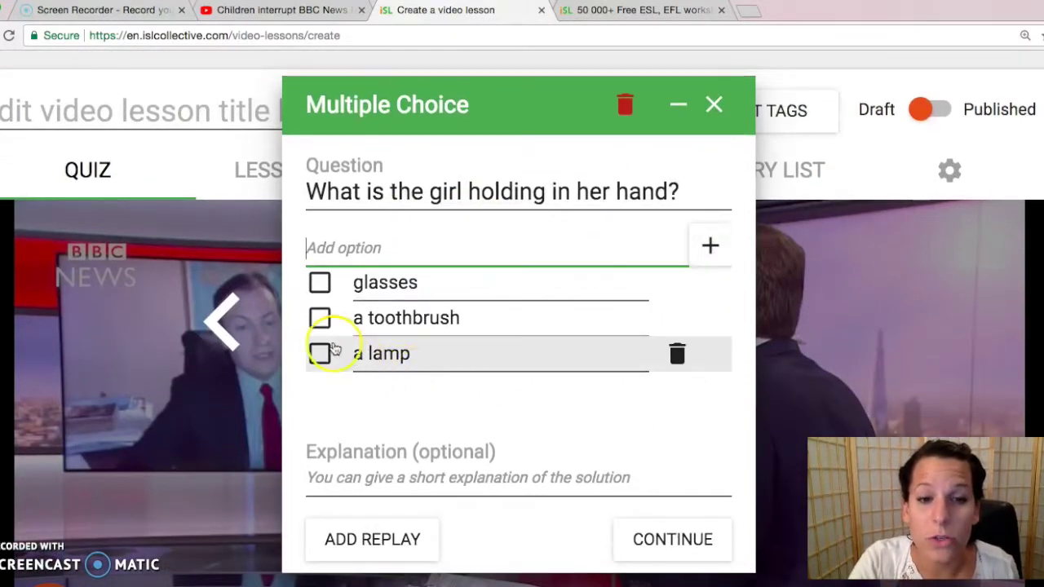
{"action": "left_click", "coordinate": [319, 320]}
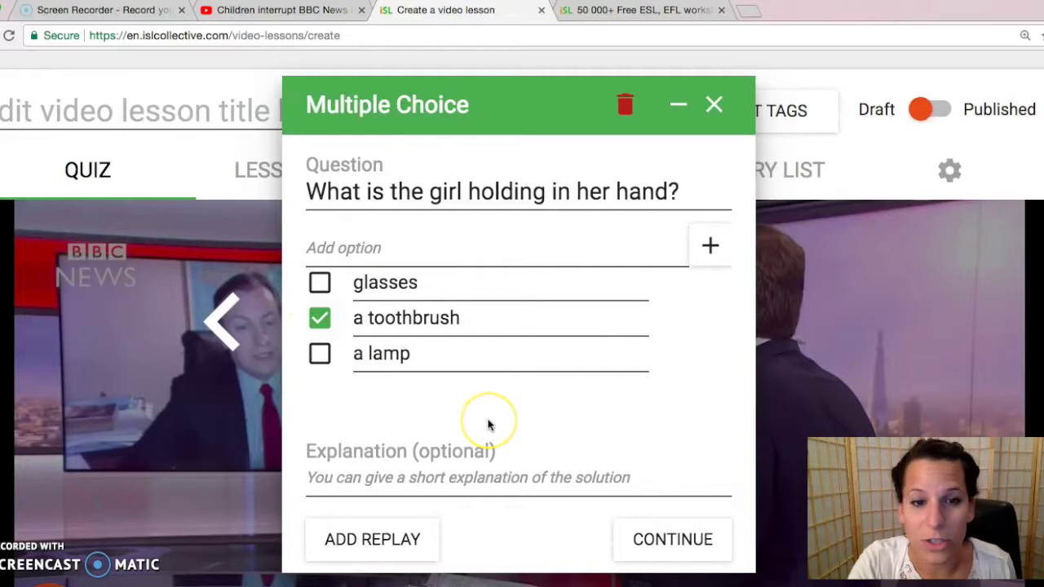
{"action": "scroll", "coordinate": [489, 424], "scroll_direction": "down", "scroll_amount": 1}
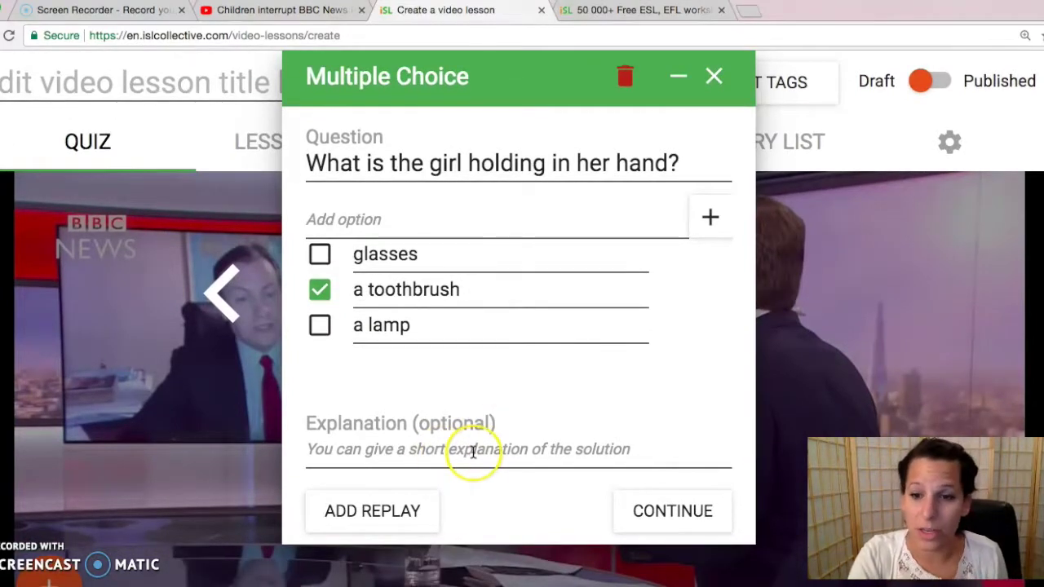
{"action": "left_click", "coordinate": [685, 514]}
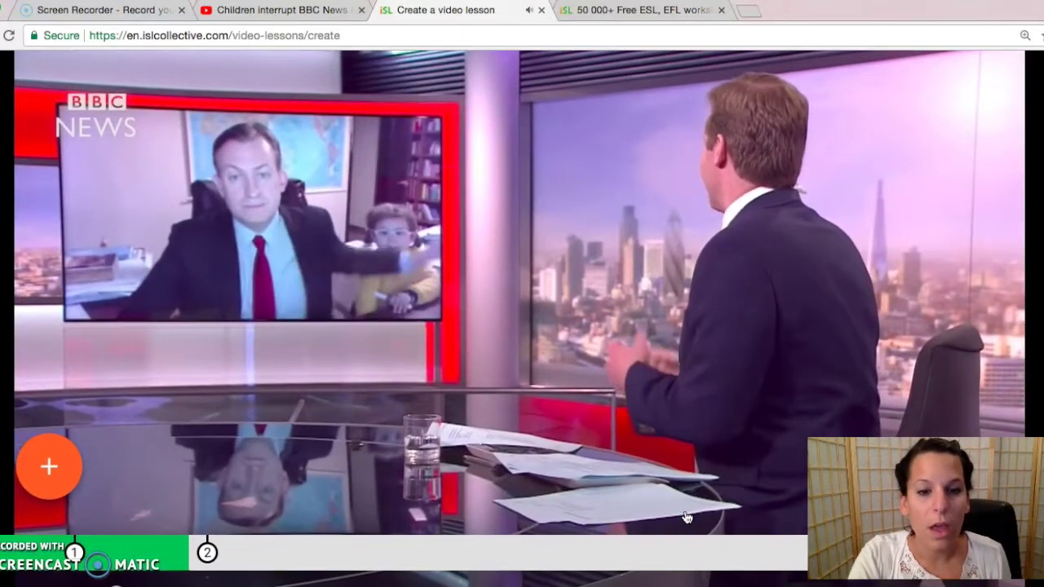
Step: Let the video play on past the second question, pause it and set the playback position to 00:18
{"action": "left_click", "coordinate": [598, 489]}
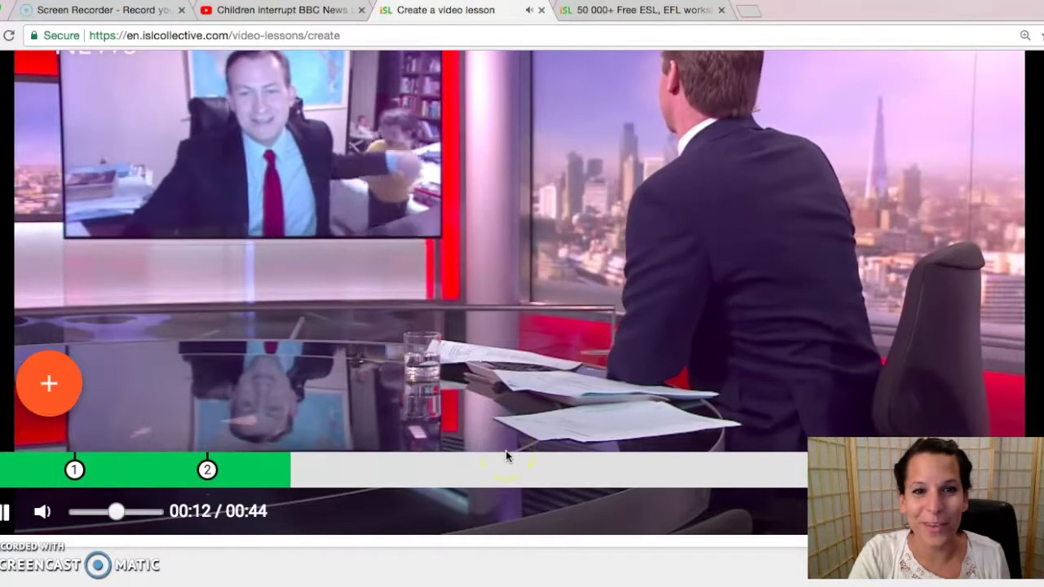
{"action": "left_click", "coordinate": [314, 399]}
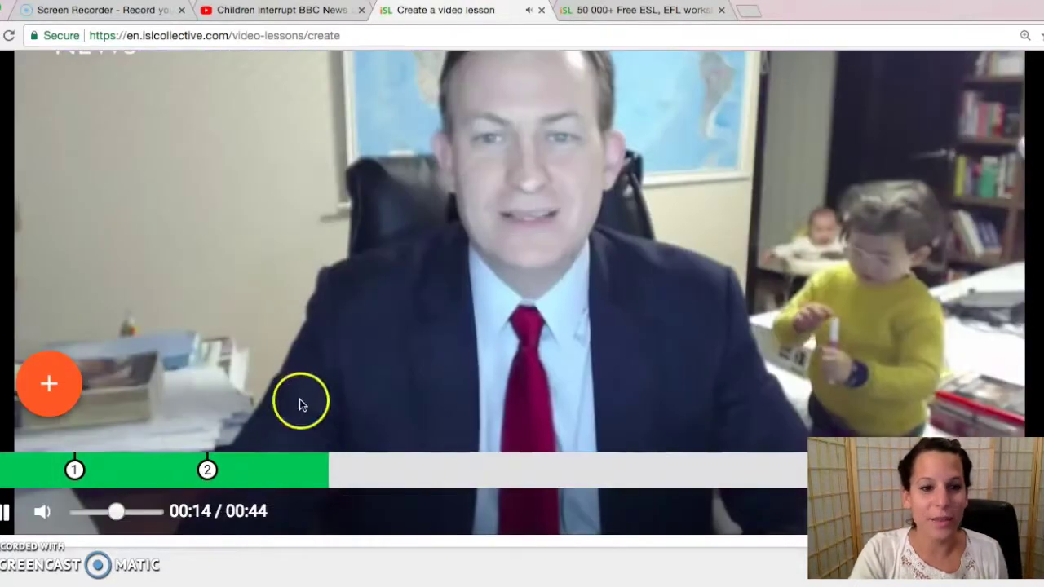
{"action": "left_click", "coordinate": [5, 510]}
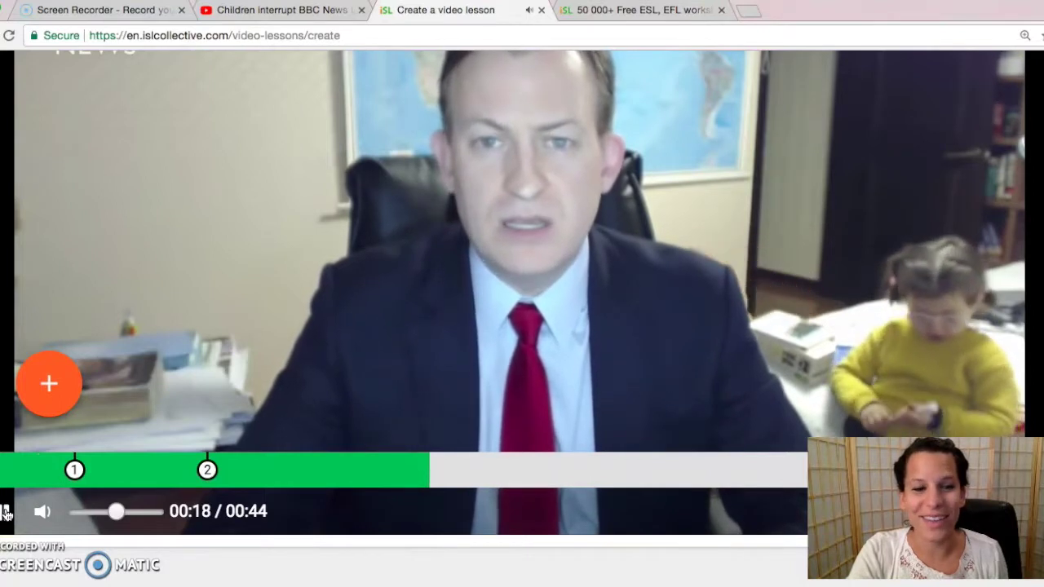
{"action": "left_click", "coordinate": [5, 512]}
{"action": "left_click", "coordinate": [271, 461]}
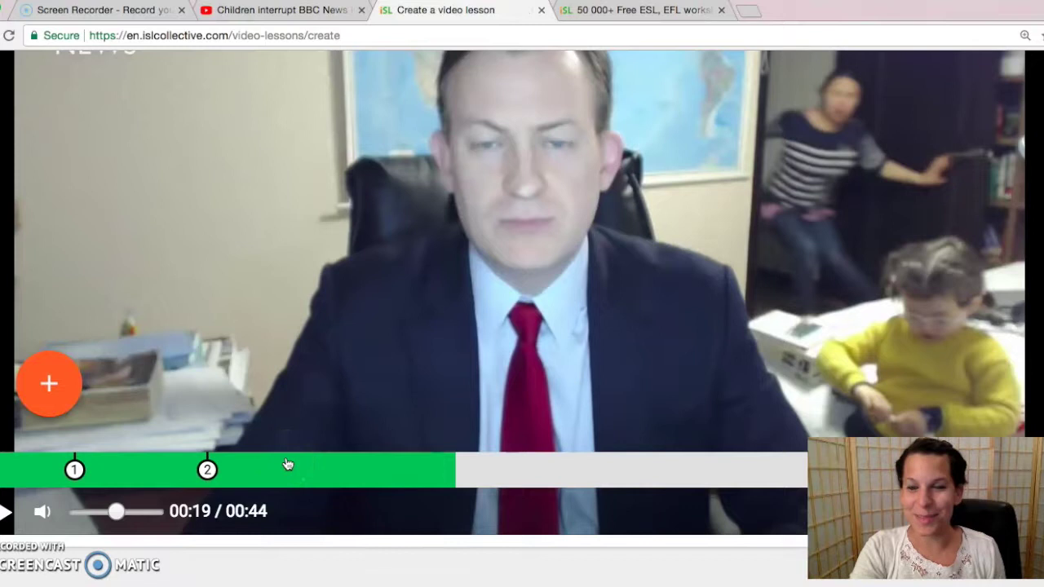
{"action": "left_click", "coordinate": [440, 470]}
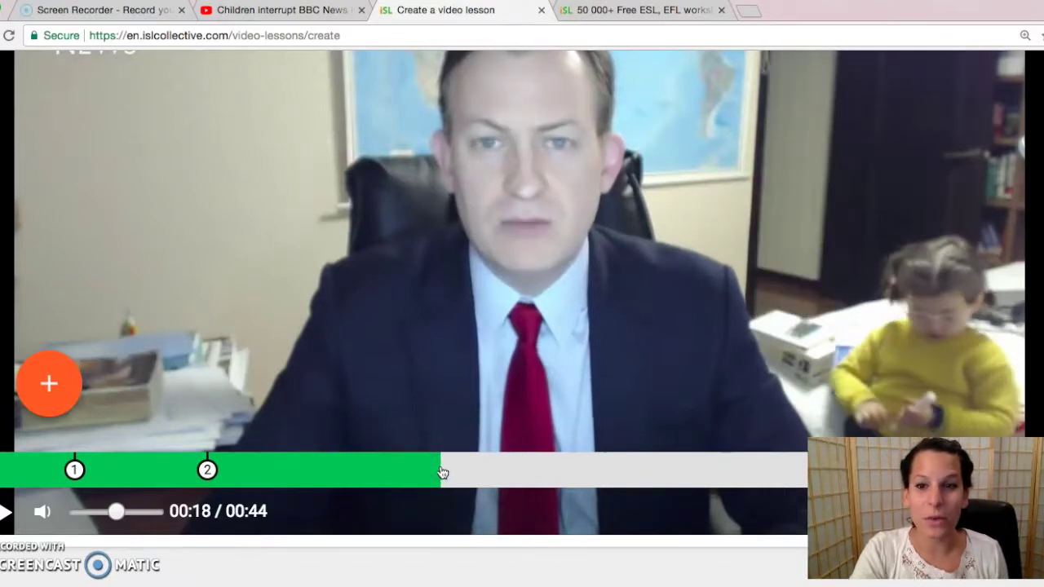
{"action": "scroll", "coordinate": [396, 473], "scroll_direction": "down", "scroll_amount": 1}
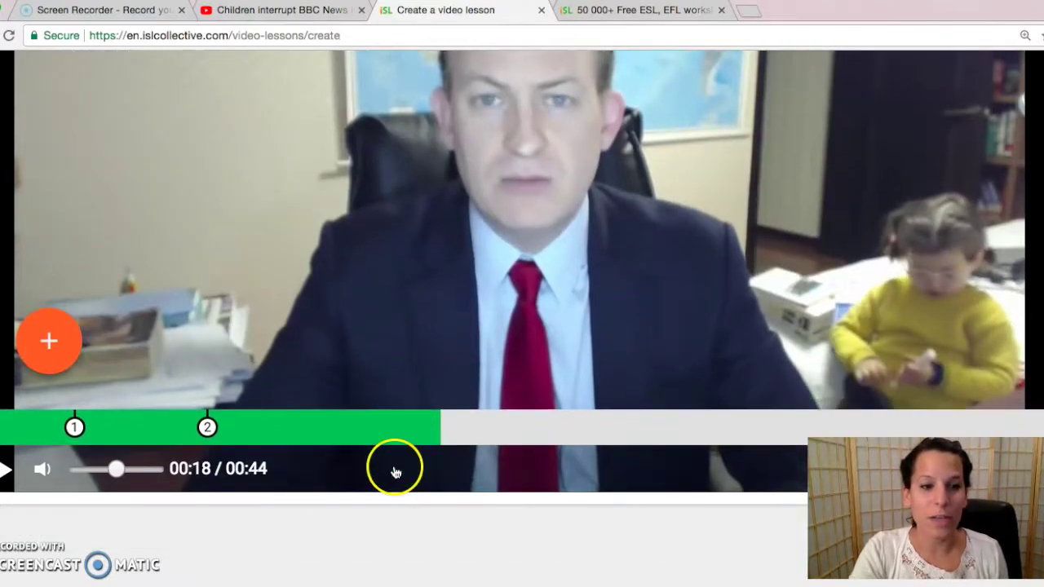
Step: Insert an open-ended question at 00:18 and set its type to Prediction game
{"action": "left_click", "coordinate": [31, 336]}
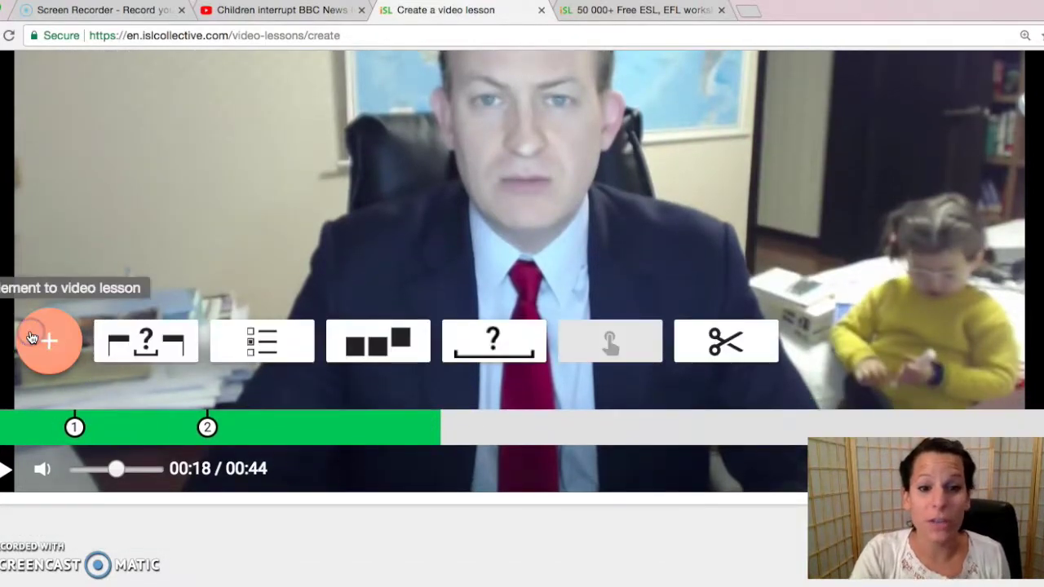
{"action": "left_click", "coordinate": [505, 343]}
{"action": "scroll", "coordinate": [492, 342], "scroll_direction": "down", "scroll_amount": 1}
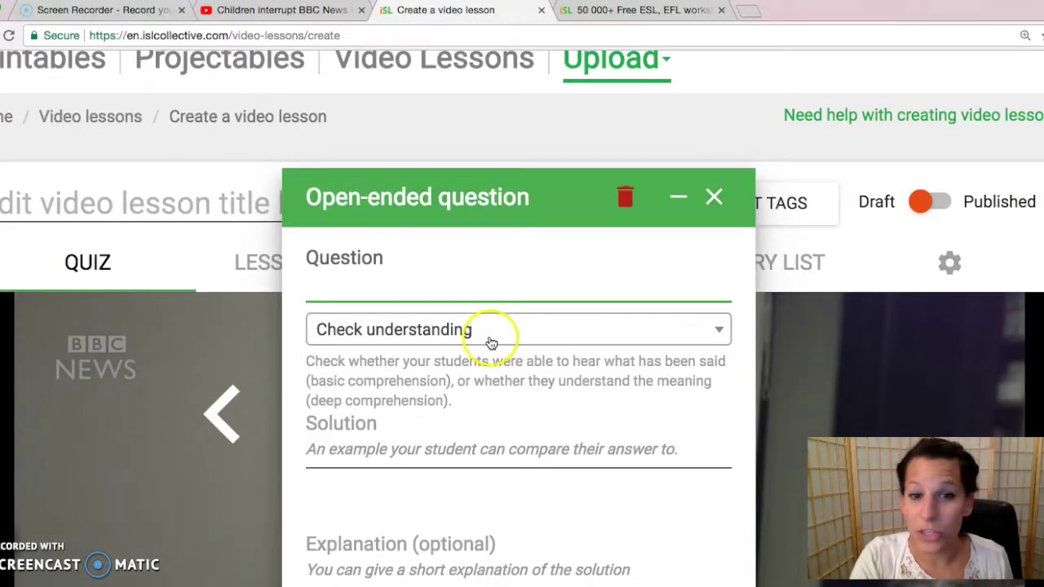
{"action": "left_click", "coordinate": [491, 330]}
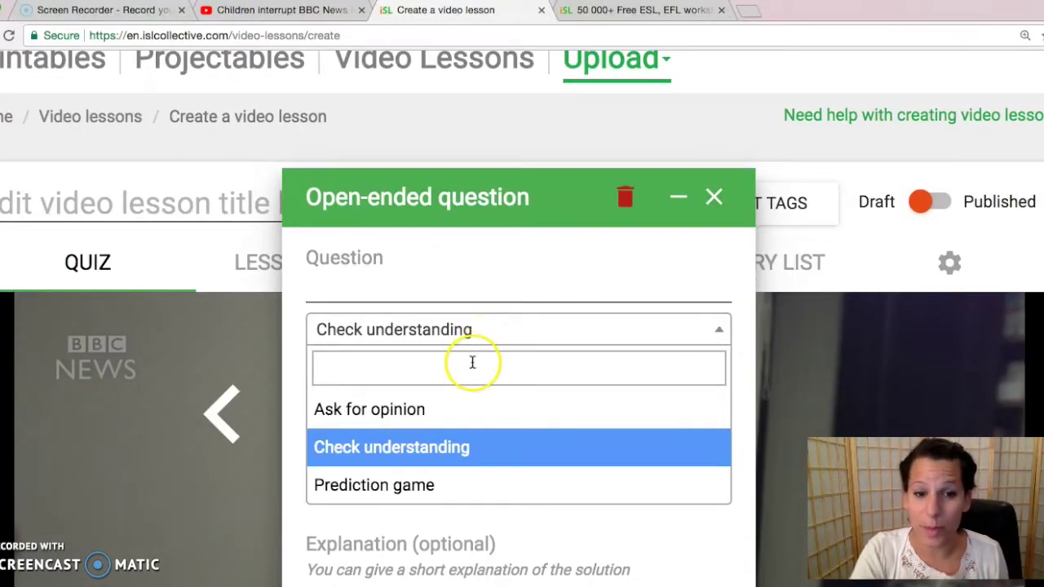
{"action": "left_click", "coordinate": [392, 483]}
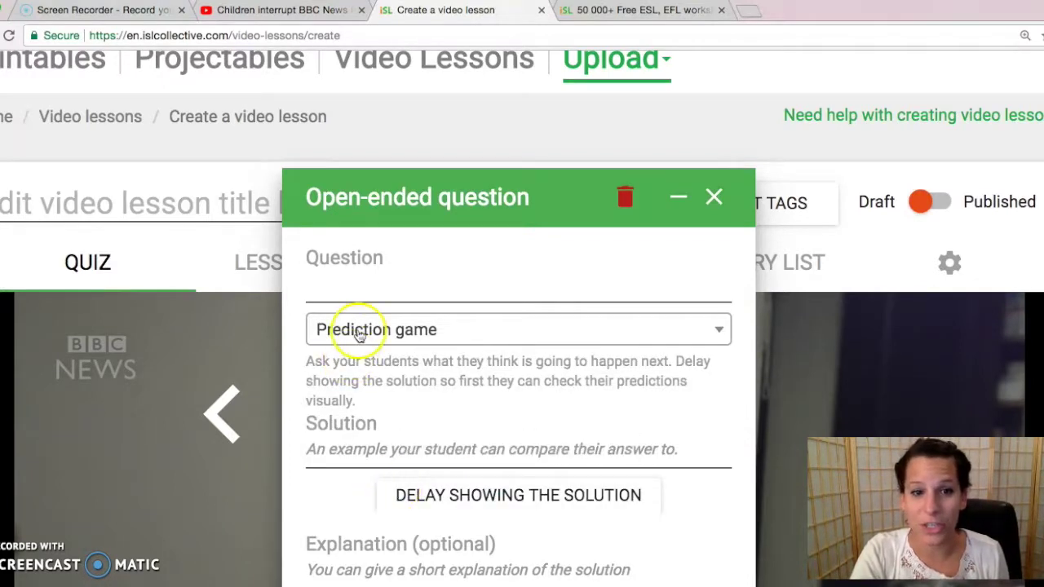
Step: Enter the question "What is going to happen next?" with the solution "The mom ran into the room." and continue the video
{"action": "left_click", "coordinate": [371, 276]}
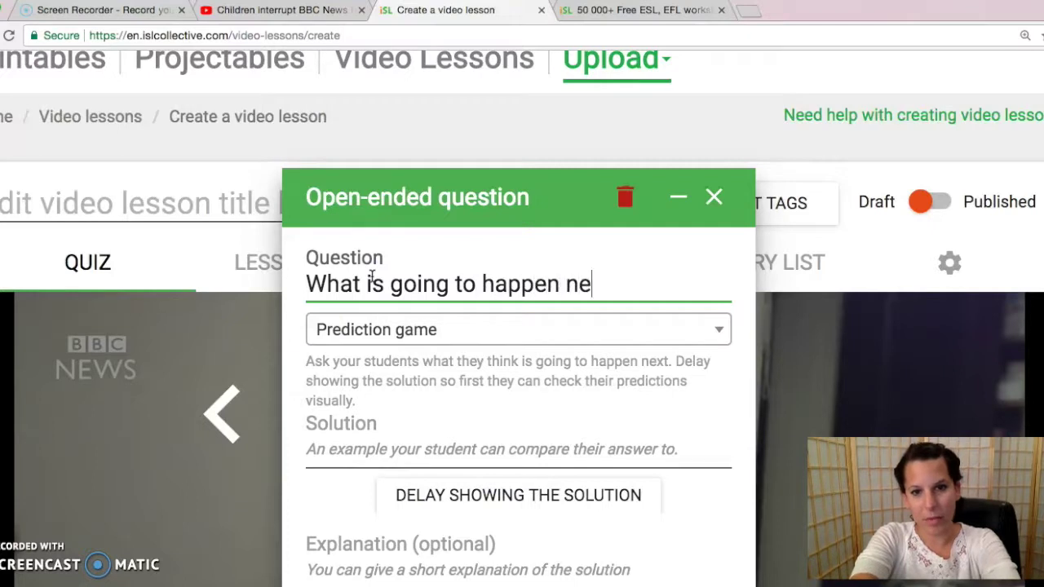
{"action": "left_click", "coordinate": [338, 448]}
{"action": "scroll", "coordinate": [338, 451], "scroll_direction": "down", "scroll_amount": 1}
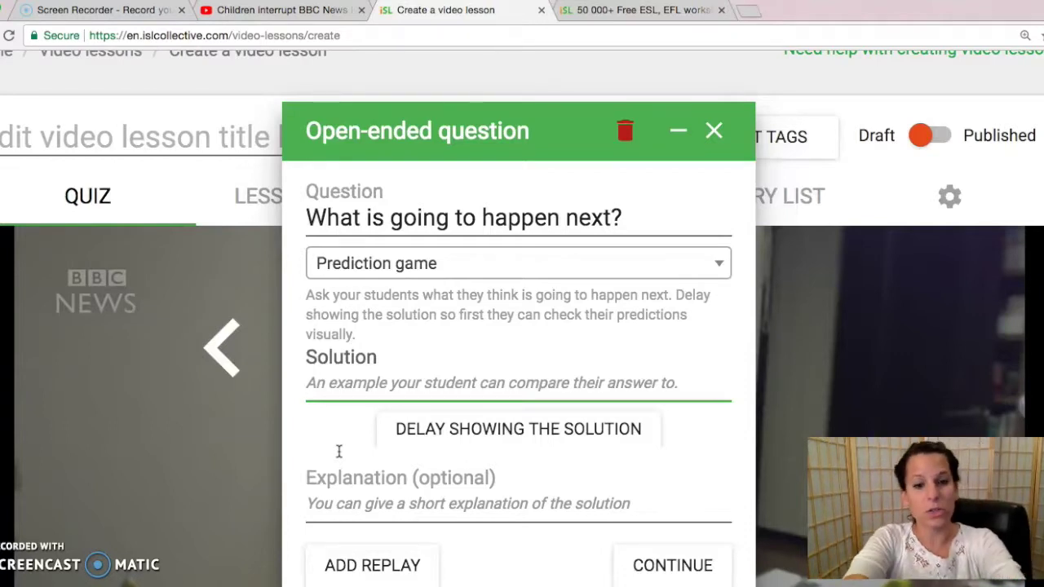
{"action": "type", "text": "The mom ra"}
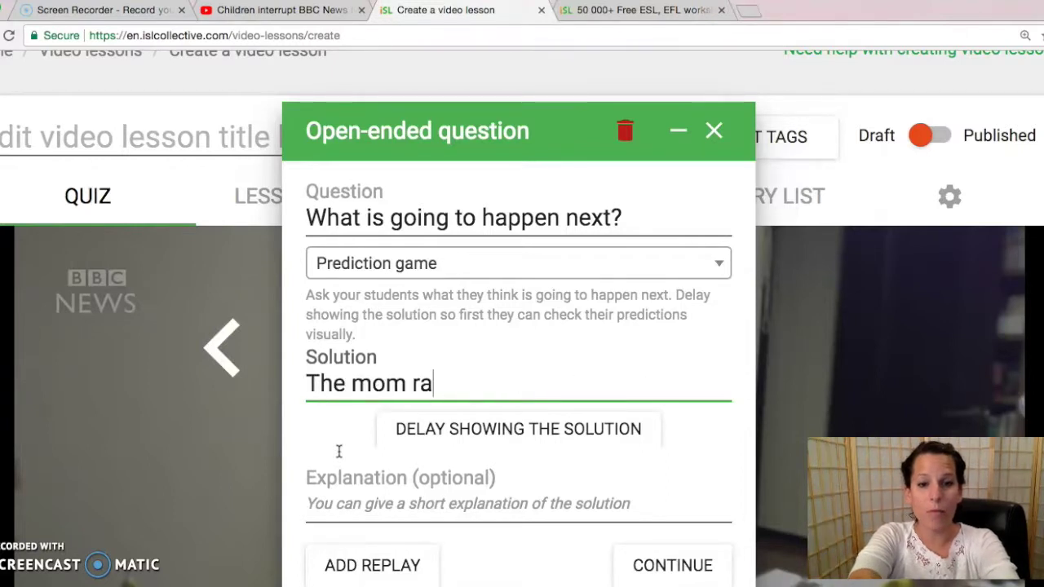
{"action": "type", "text": "n into the room."}
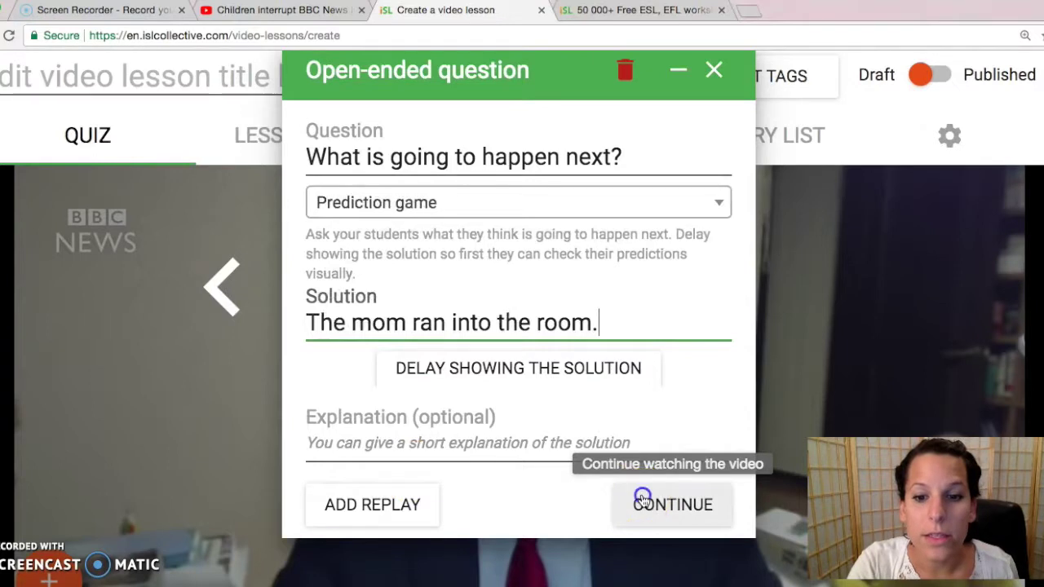
{"action": "left_click", "coordinate": [643, 497]}
{"action": "scroll", "coordinate": [489, 481], "scroll_direction": "down", "scroll_amount": 3}
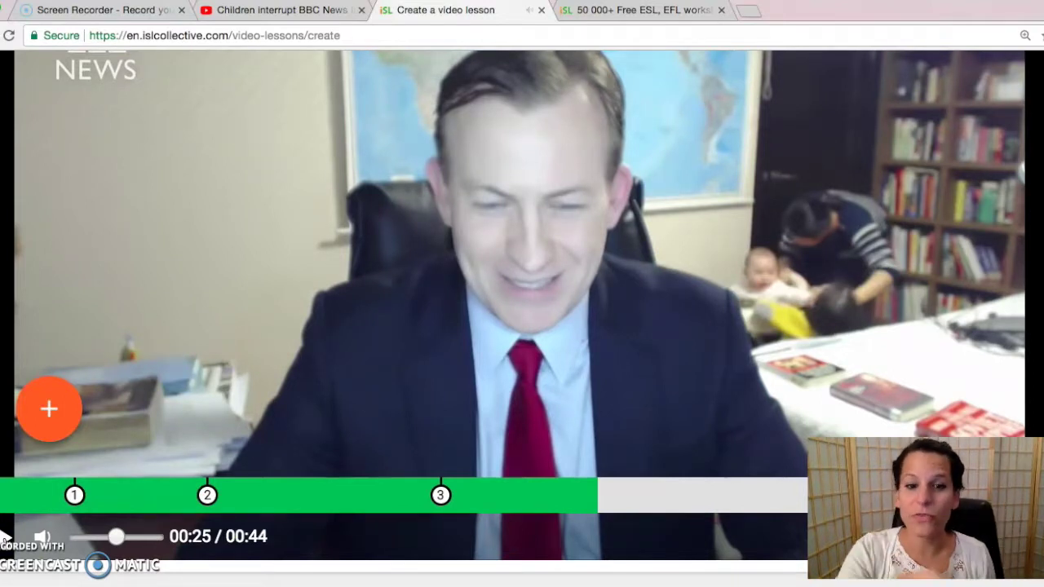
Step: Try to publish the lesson and examine the required and suggested tag fields it asks for
{"action": "scroll", "coordinate": [442, 261], "scroll_direction": "up", "scroll_amount": 5}
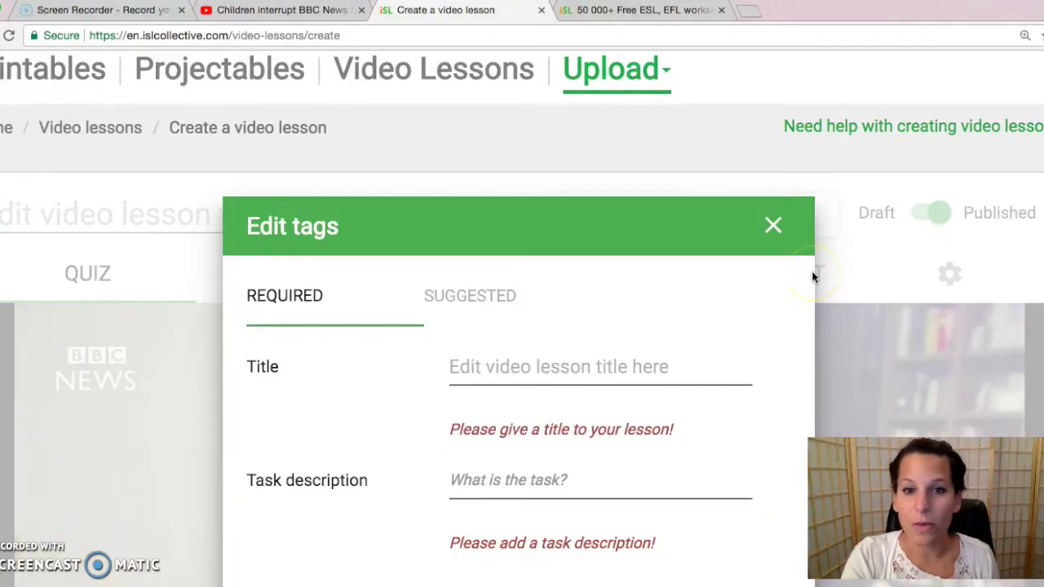
{"action": "scroll", "coordinate": [812, 274], "scroll_direction": "down", "scroll_amount": 2}
{"action": "scroll", "coordinate": [629, 314], "scroll_direction": "down", "scroll_amount": 5}
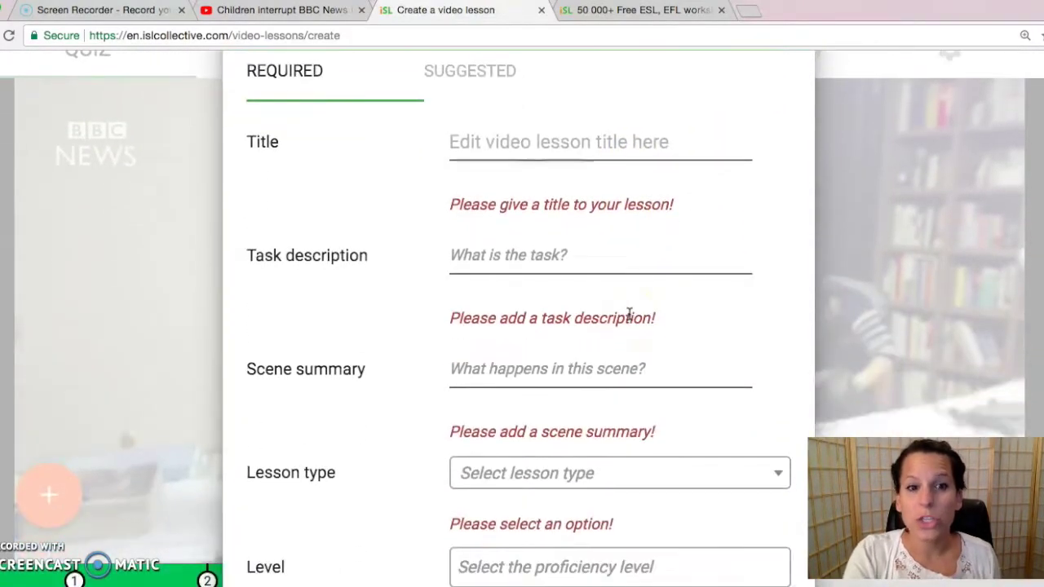
{"action": "scroll", "coordinate": [629, 314], "scroll_direction": "down", "scroll_amount": 3}
{"action": "scroll", "coordinate": [629, 314], "scroll_direction": "down", "scroll_amount": 3}
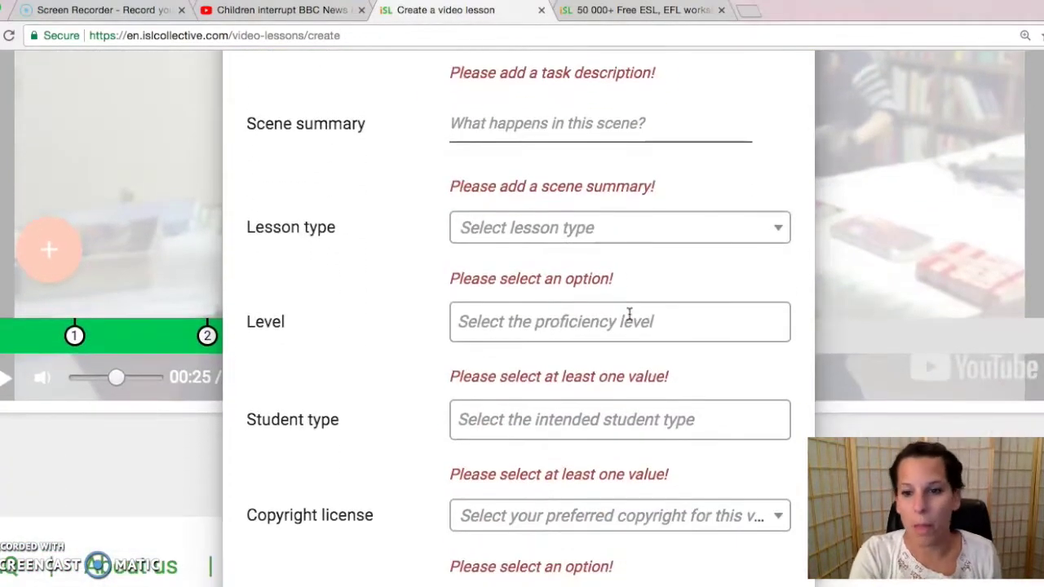
{"action": "scroll", "coordinate": [629, 314], "scroll_direction": "up", "scroll_amount": 4}
{"action": "scroll", "coordinate": [629, 314], "scroll_direction": "up", "scroll_amount": 3}
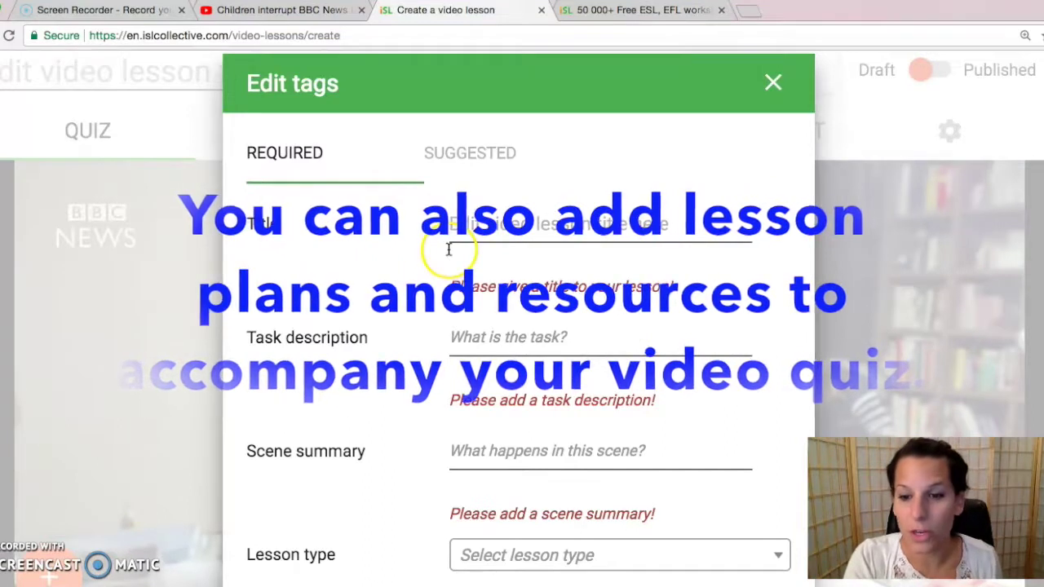
{"action": "left_click", "coordinate": [447, 156]}
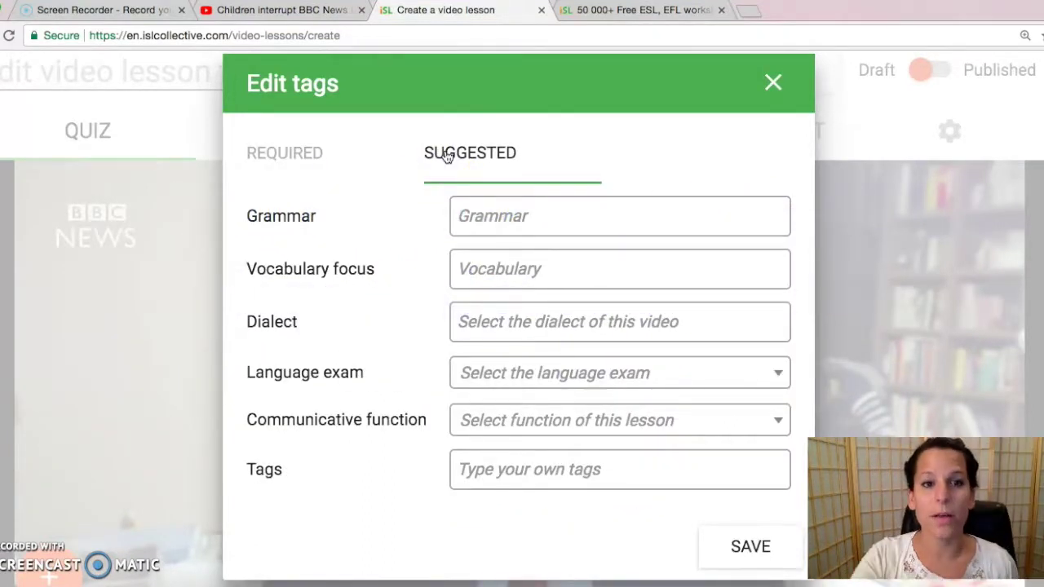
Step: Close the tag form, go to the My creations page in the other iSLCollective tab and open its list of resource types
{"action": "left_click", "coordinate": [772, 81]}
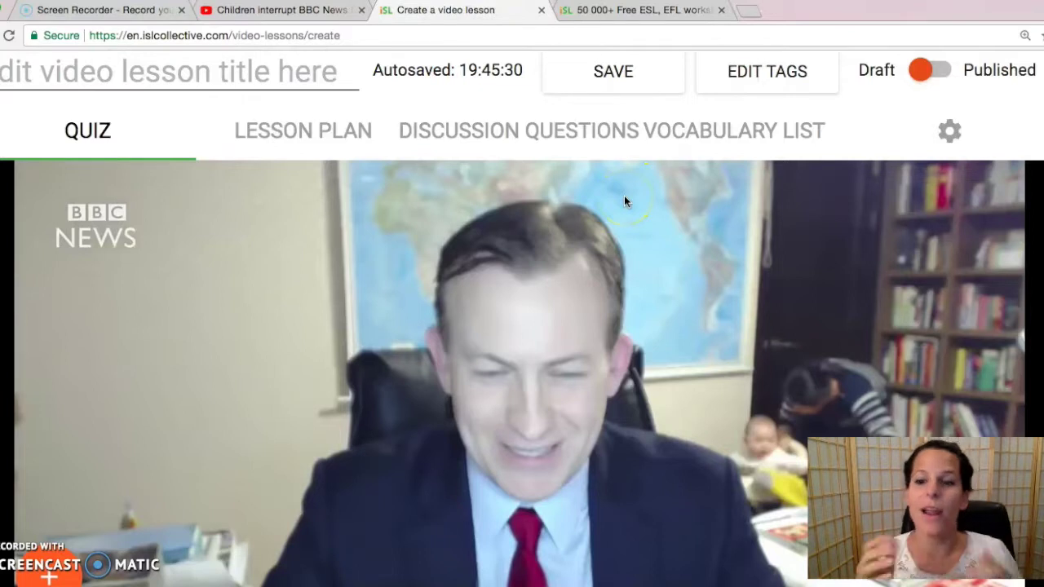
{"action": "left_click", "coordinate": [601, 9]}
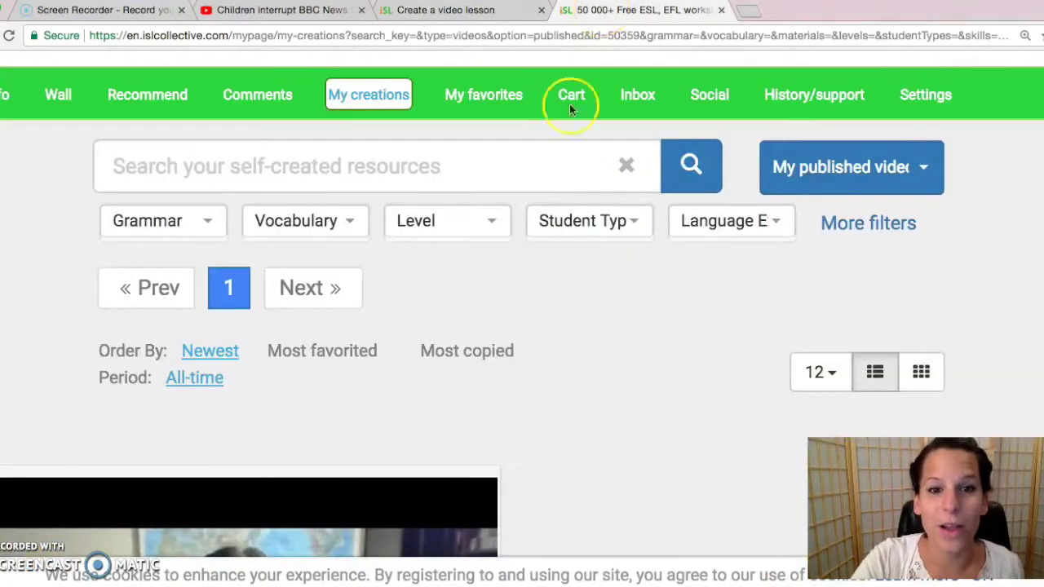
{"action": "scroll", "coordinate": [489, 412], "scroll_direction": "down", "scroll_amount": 1}
{"action": "scroll", "coordinate": [697, 314], "scroll_direction": "up", "scroll_amount": 3}
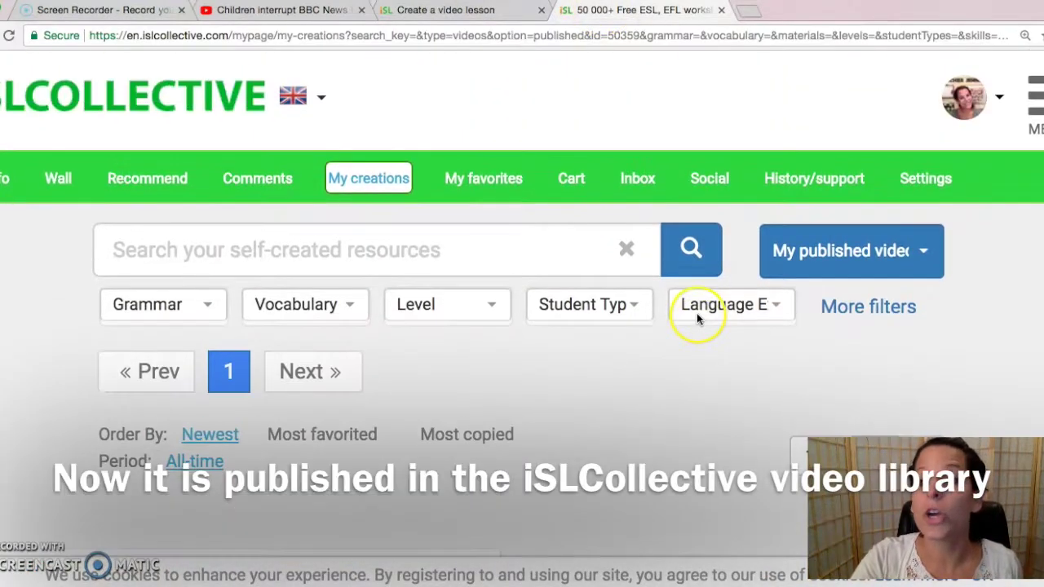
{"action": "left_click", "coordinate": [985, 102]}
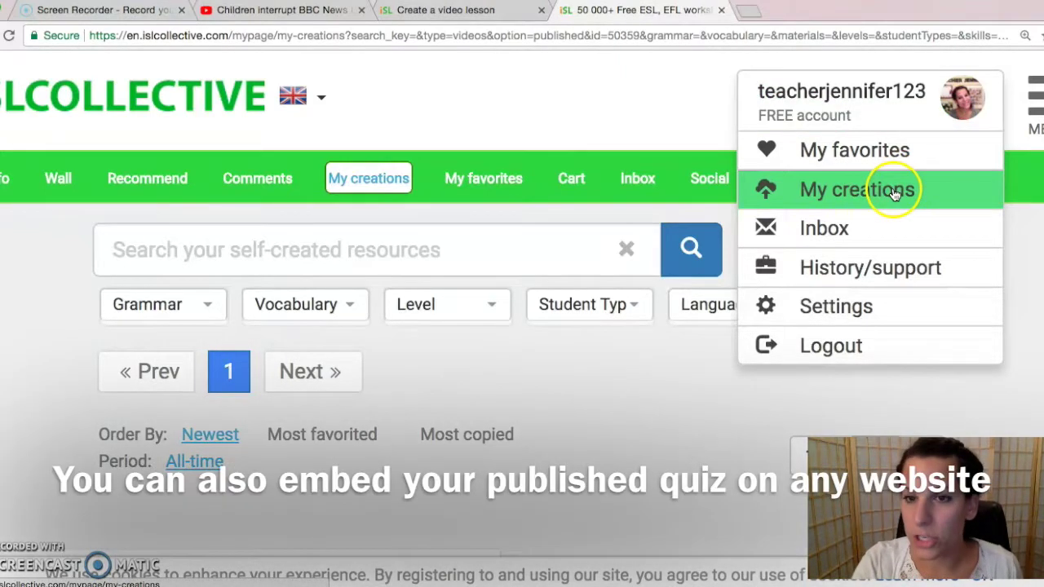
{"action": "left_click", "coordinate": [892, 191]}
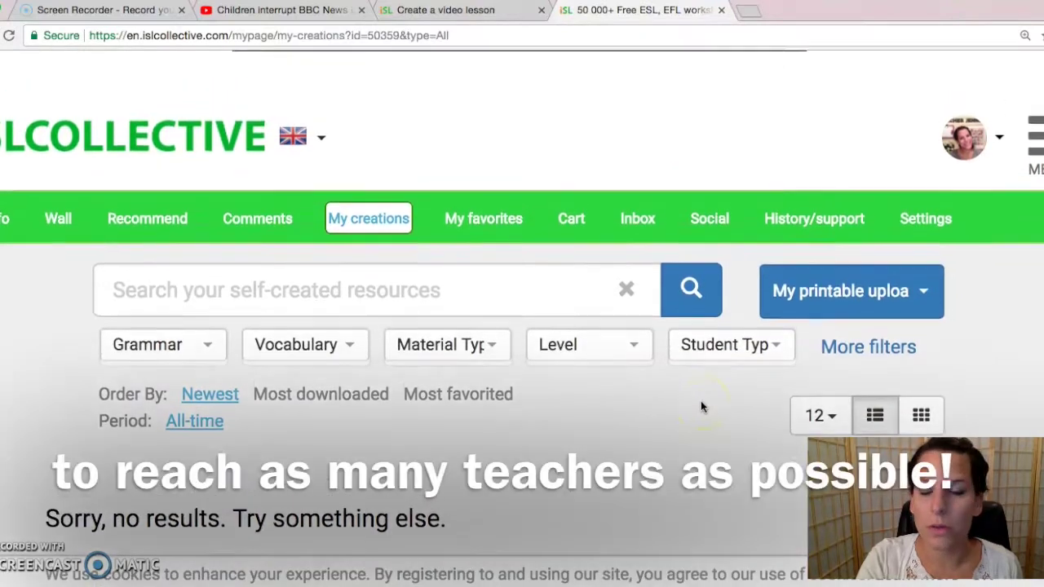
{"action": "left_click", "coordinate": [826, 328]}
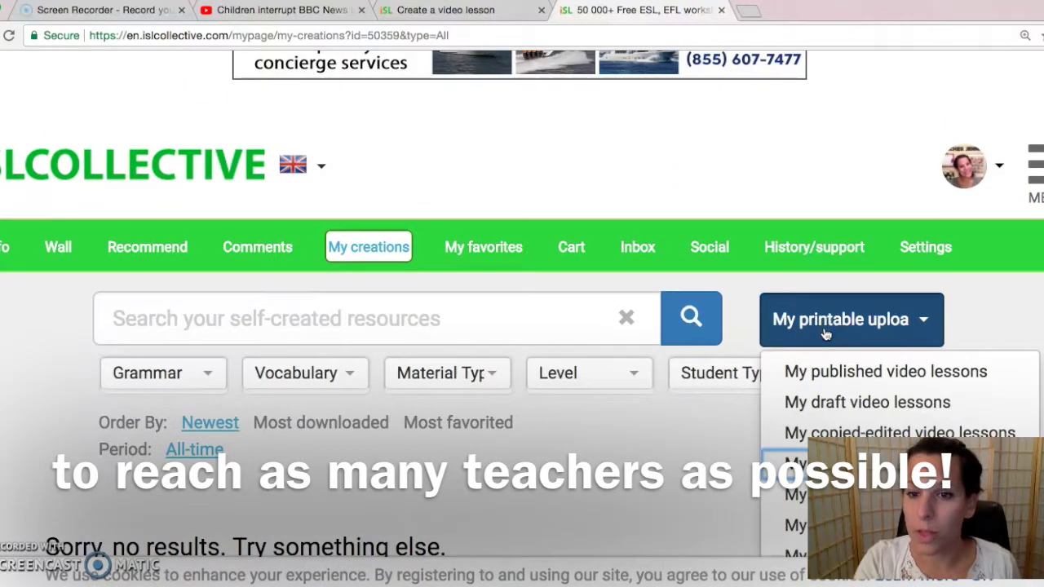
{"action": "scroll", "coordinate": [826, 334], "scroll_direction": "down", "scroll_amount": 3}
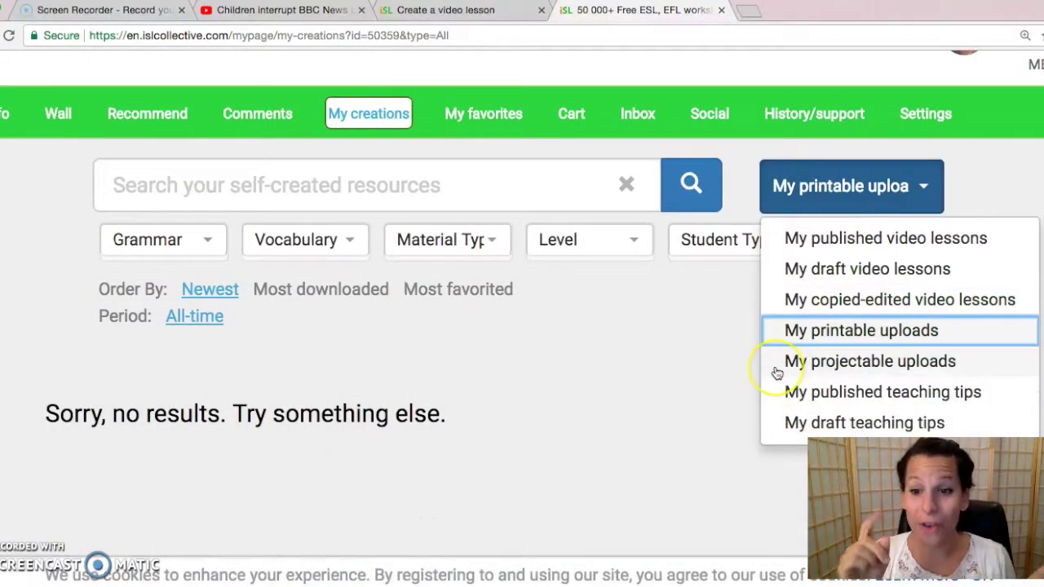
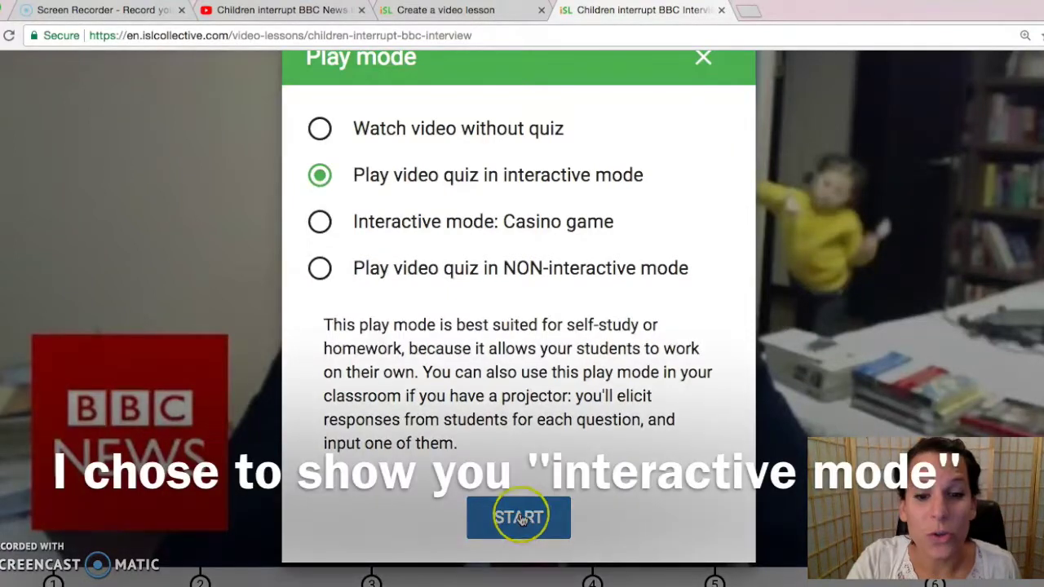
Step: Start the published quiz in interactive mode, answer the first gap-fill question with "window" and continue the video
{"action": "left_click", "coordinate": [518, 515]}
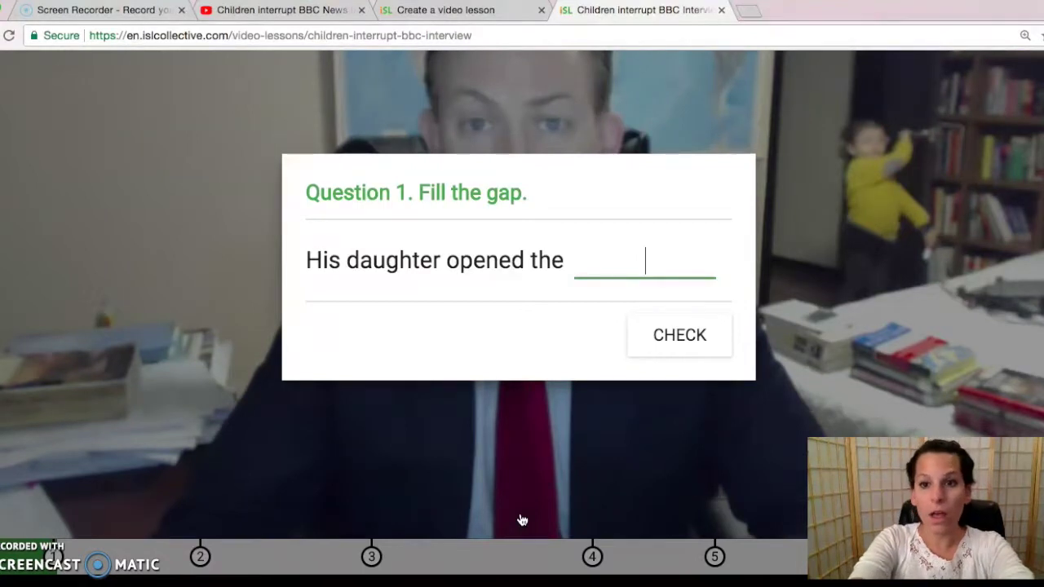
{"action": "type", "text": "window"}
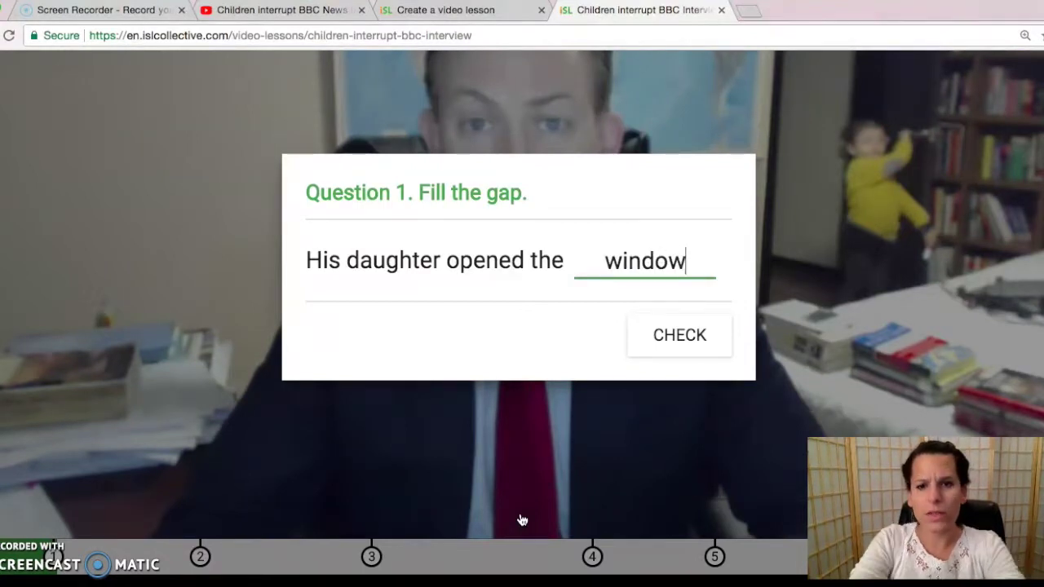
{"action": "left_click", "coordinate": [677, 341]}
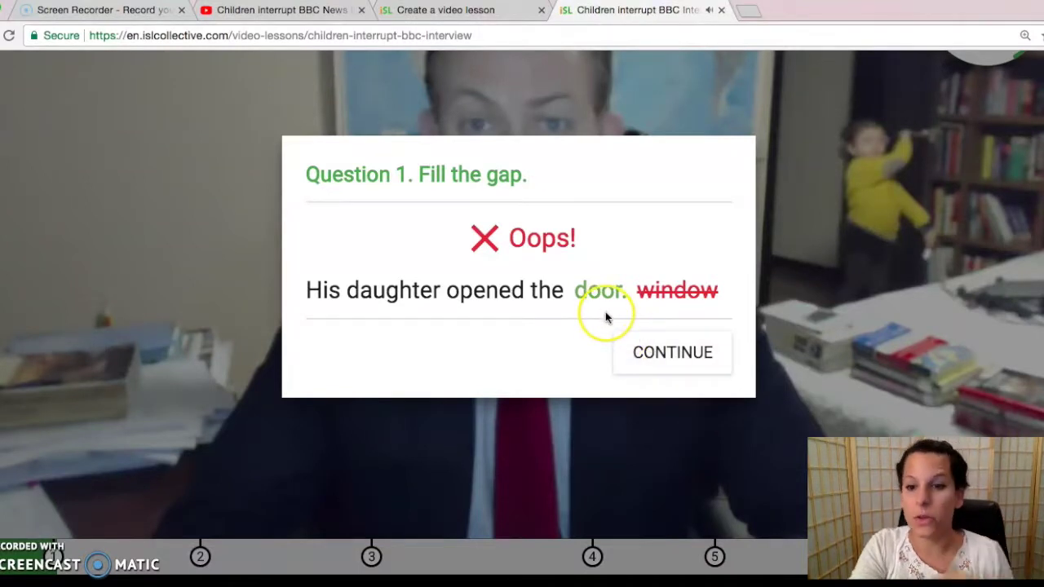
{"action": "left_click", "coordinate": [648, 351]}
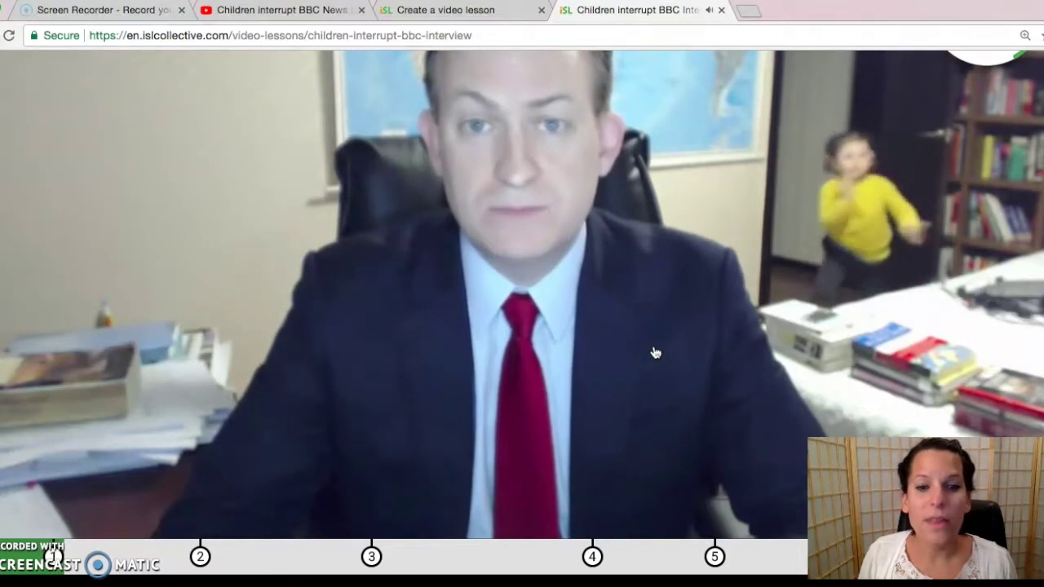
Step: Pause and resume the video, and answer question 2 by ordering the words into "The little girl is holding a toothbrush."
{"action": "left_click", "coordinate": [434, 309]}
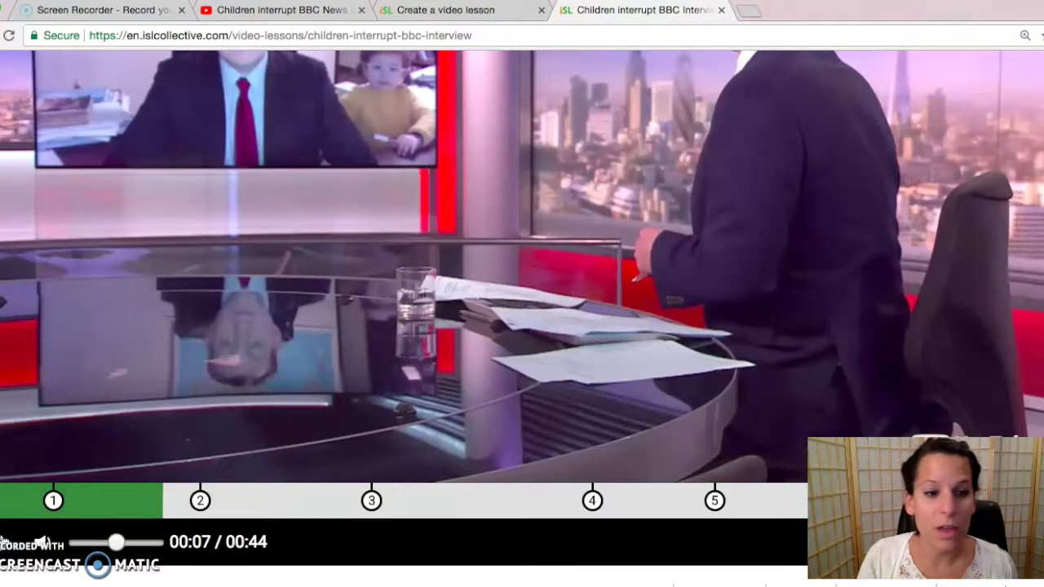
{"action": "left_click", "coordinate": [5, 543]}
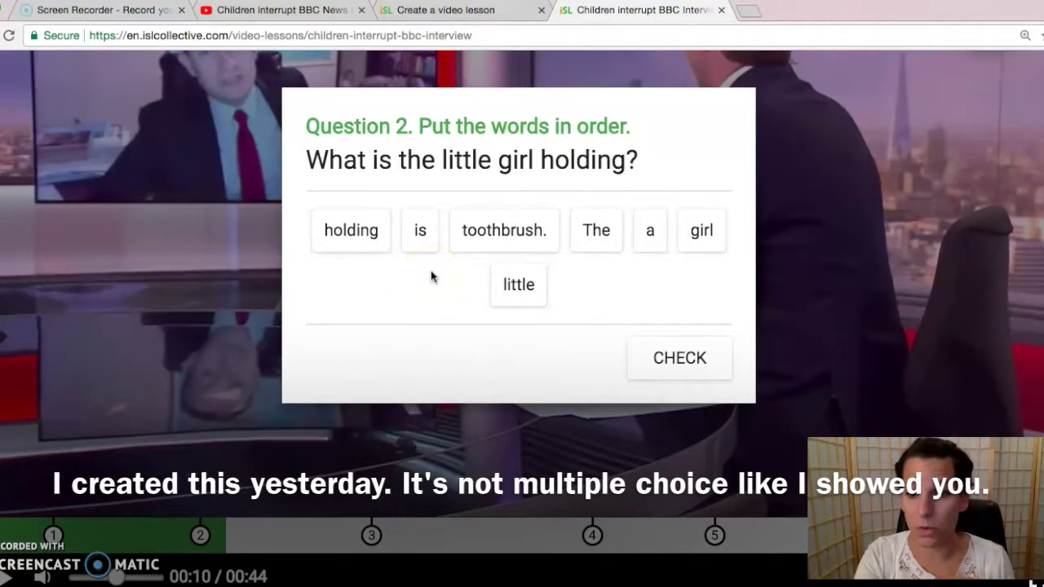
{"action": "left_click", "coordinate": [595, 229]}
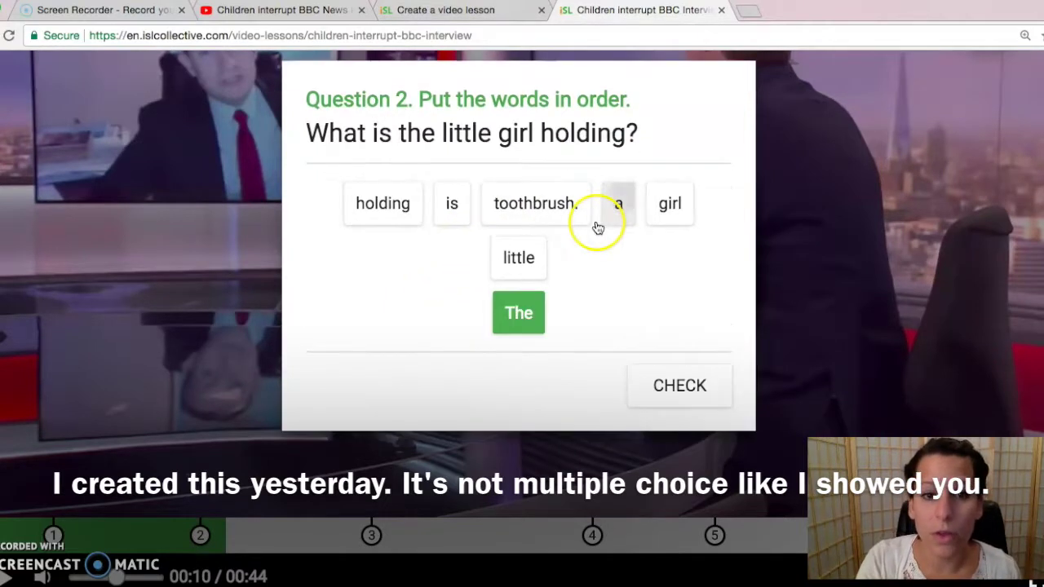
{"action": "left_click", "coordinate": [518, 275]}
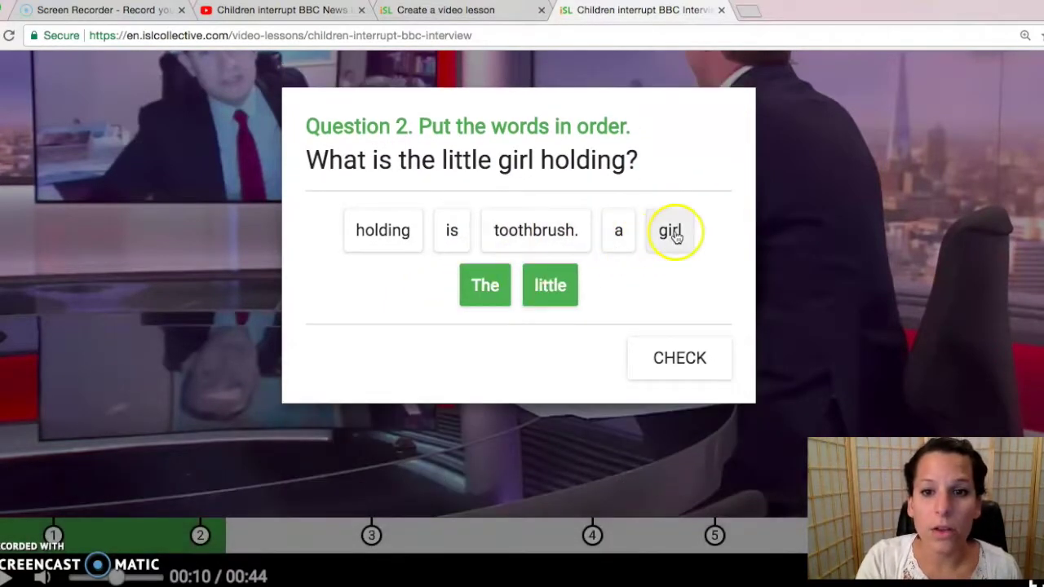
{"action": "left_click", "coordinate": [669, 231]}
{"action": "left_click", "coordinate": [497, 229]}
{"action": "left_click", "coordinate": [444, 230]}
{"action": "left_click", "coordinate": [576, 229]}
{"action": "left_click", "coordinate": [539, 229]}
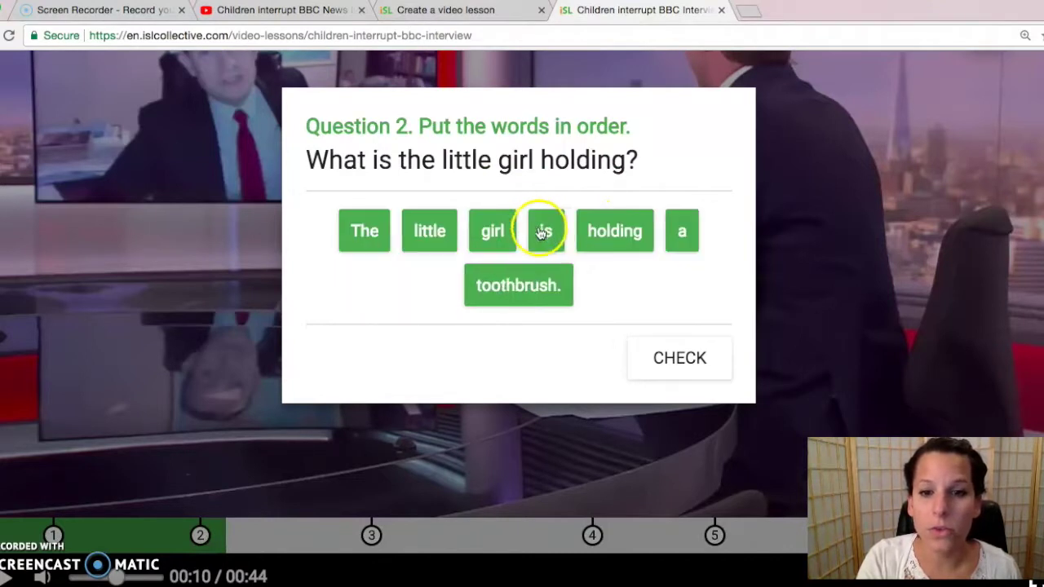
{"action": "left_click", "coordinate": [690, 370]}
{"action": "left_click", "coordinate": [667, 363]}
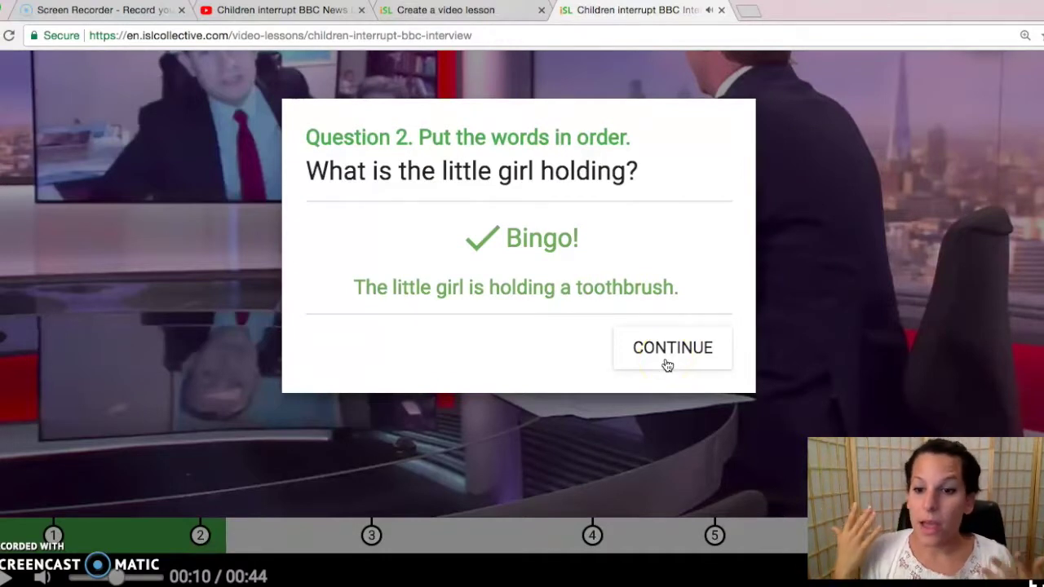
Step: Examine the quiz score on the video and the embed, edit and favorite options below the player
{"action": "scroll", "coordinate": [667, 364], "scroll_direction": "up", "scroll_amount": 2}
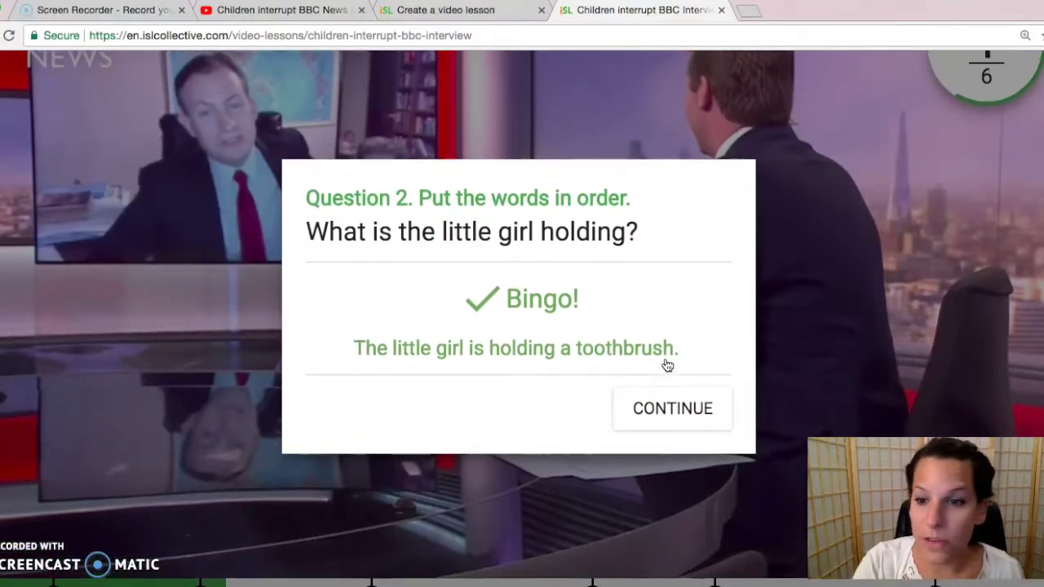
{"action": "scroll", "coordinate": [667, 364], "scroll_direction": "up", "scroll_amount": 2}
{"action": "scroll", "coordinate": [667, 365], "scroll_direction": "up", "scroll_amount": 2}
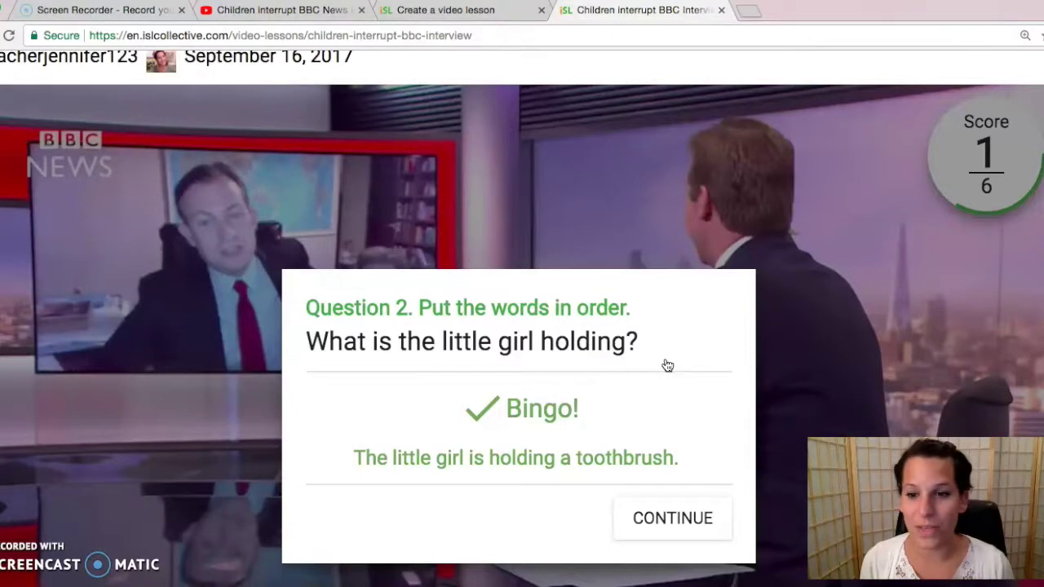
{"action": "scroll", "coordinate": [667, 364], "scroll_direction": "down", "scroll_amount": 5}
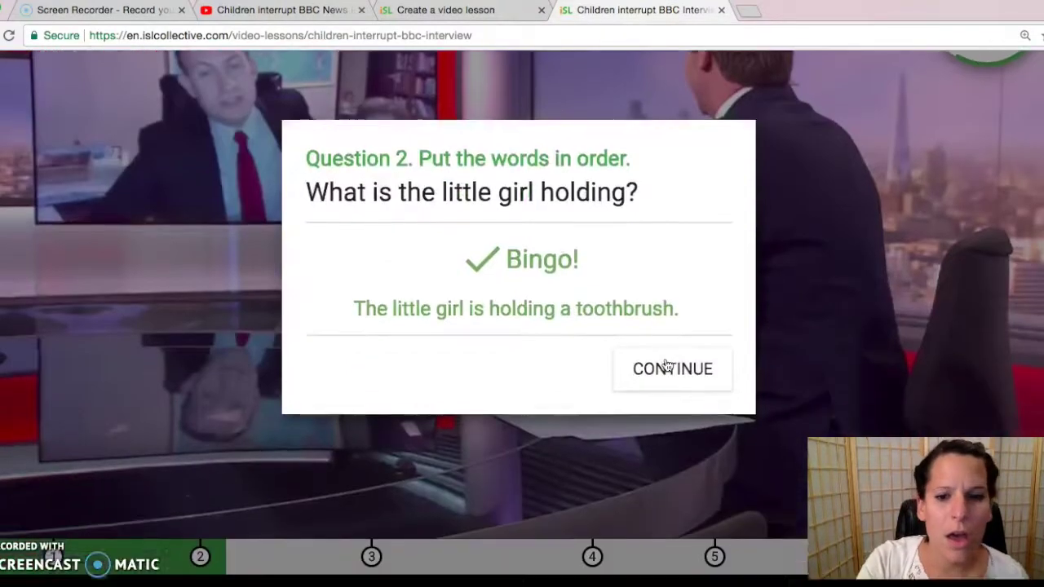
{"action": "scroll", "coordinate": [667, 364], "scroll_direction": "down", "scroll_amount": 2}
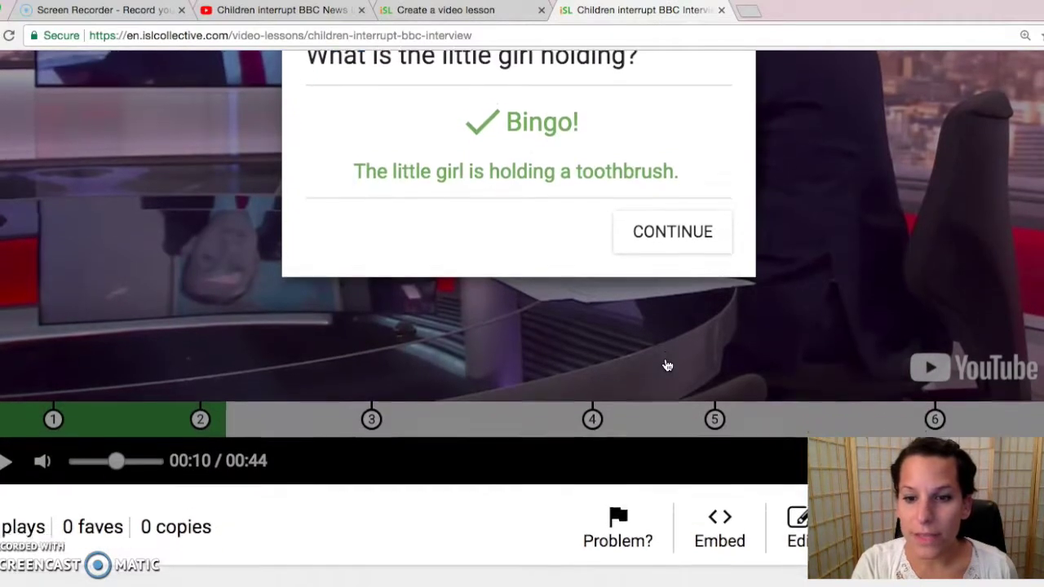
{"action": "scroll", "coordinate": [667, 365], "scroll_direction": "down", "scroll_amount": 3}
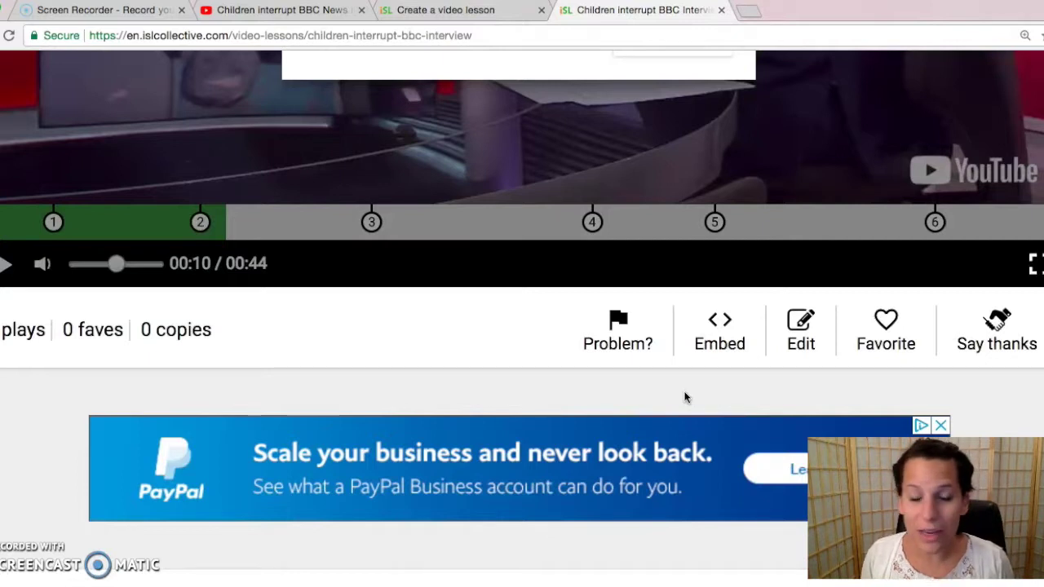
{"action": "scroll", "coordinate": [685, 397], "scroll_direction": "down", "scroll_amount": 1}
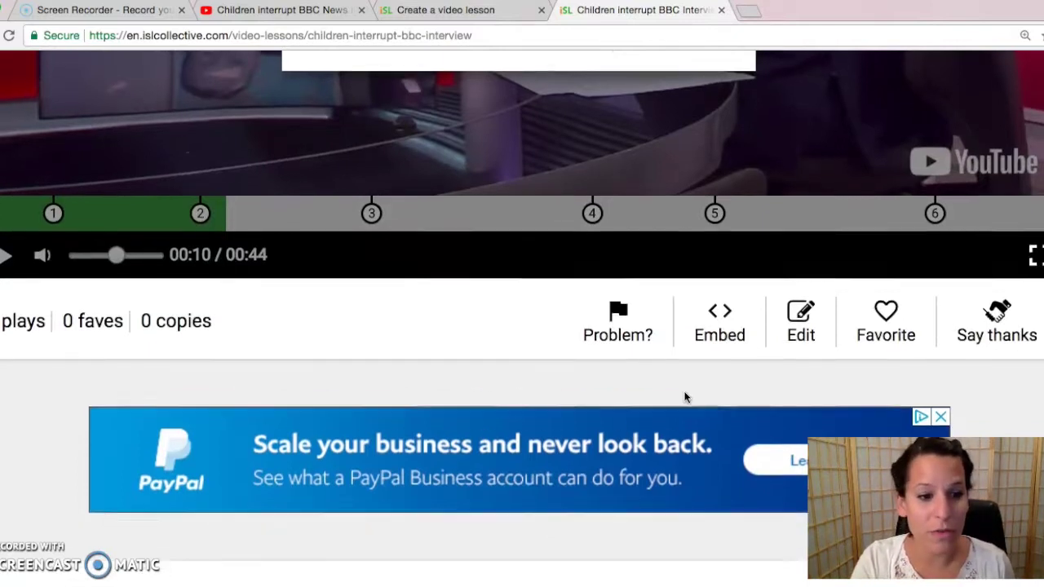